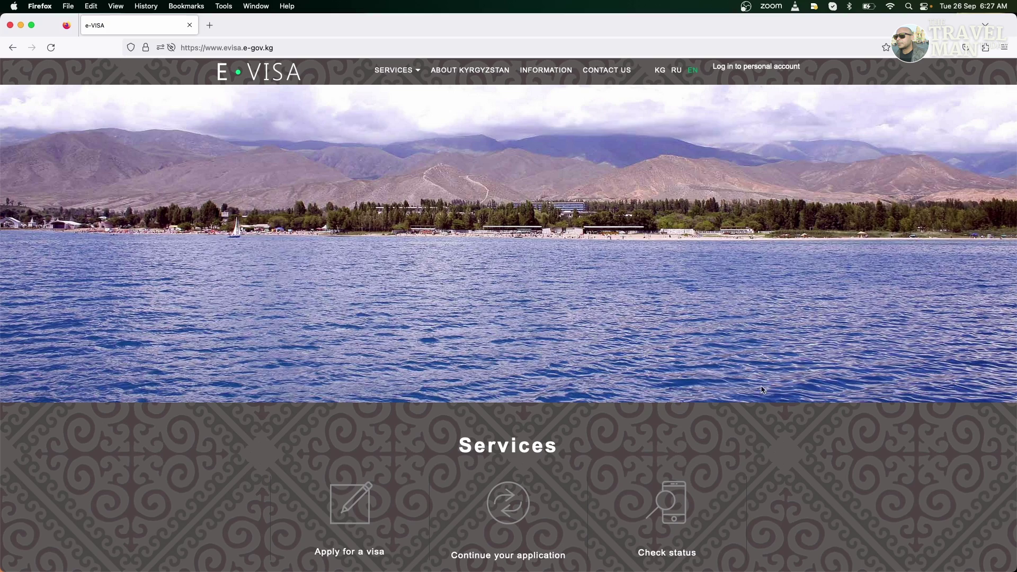
scroll(750, 450, "down", 2)
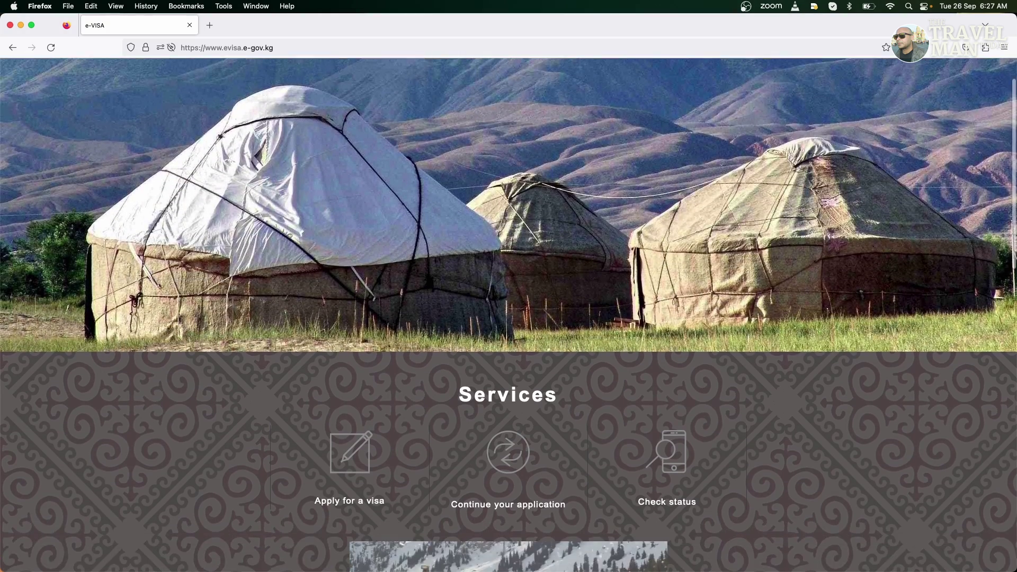
scroll(751, 450, "up", 2)
scroll(509, 315, "down", 6)
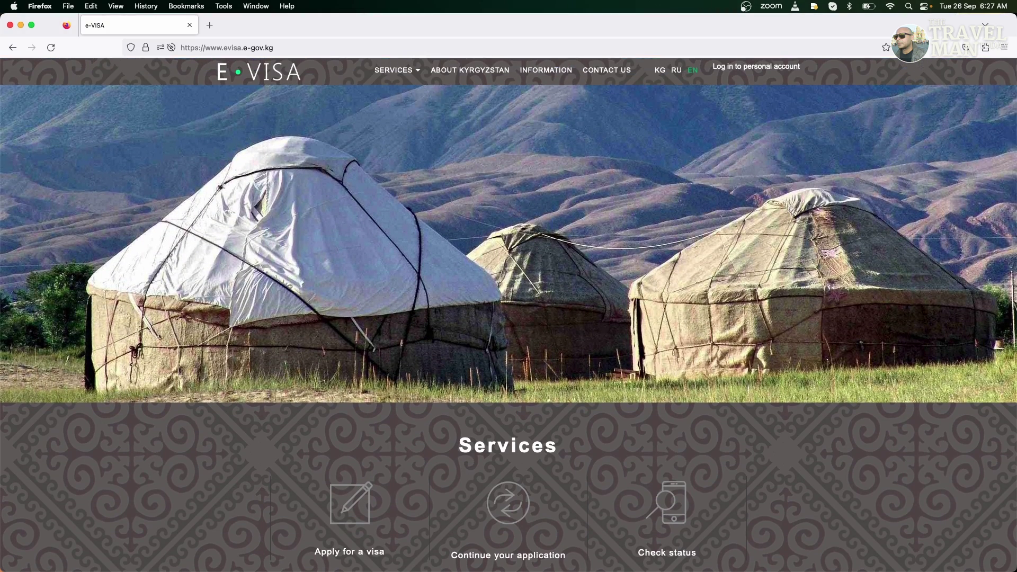
scroll(509, 315, "down", 7)
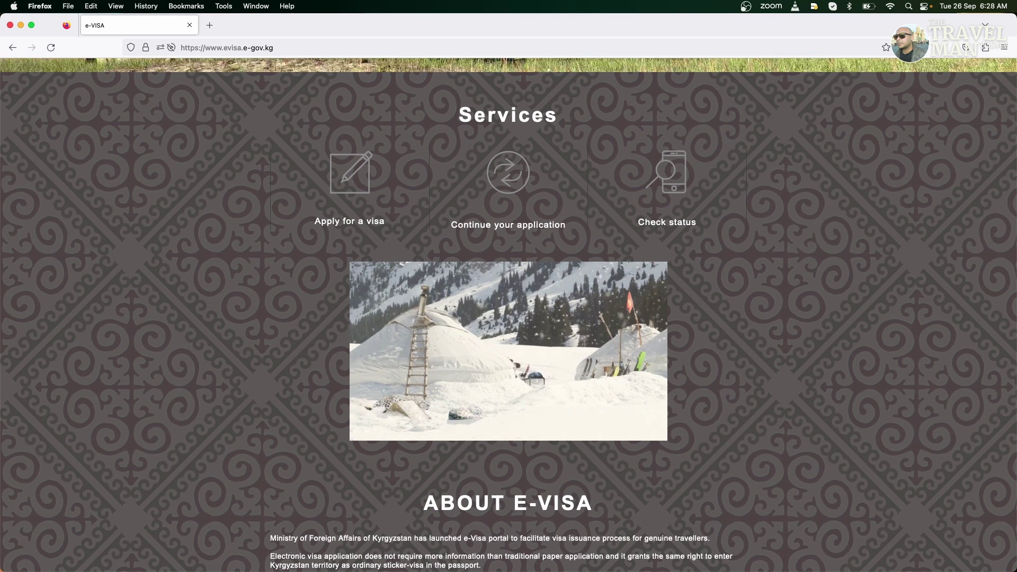
scroll(509, 315, "down", 4)
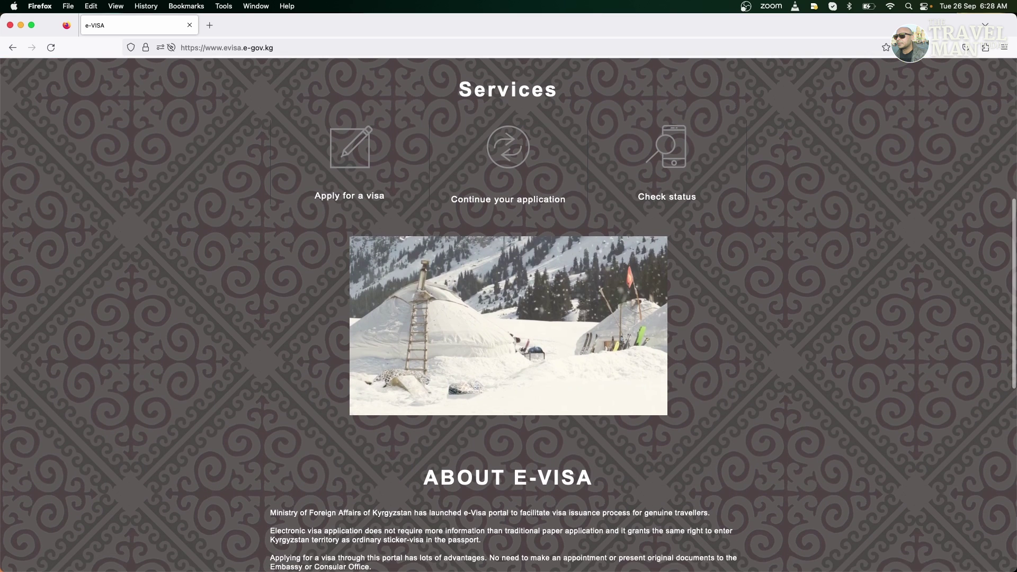
scroll(509, 315, "down", 1)
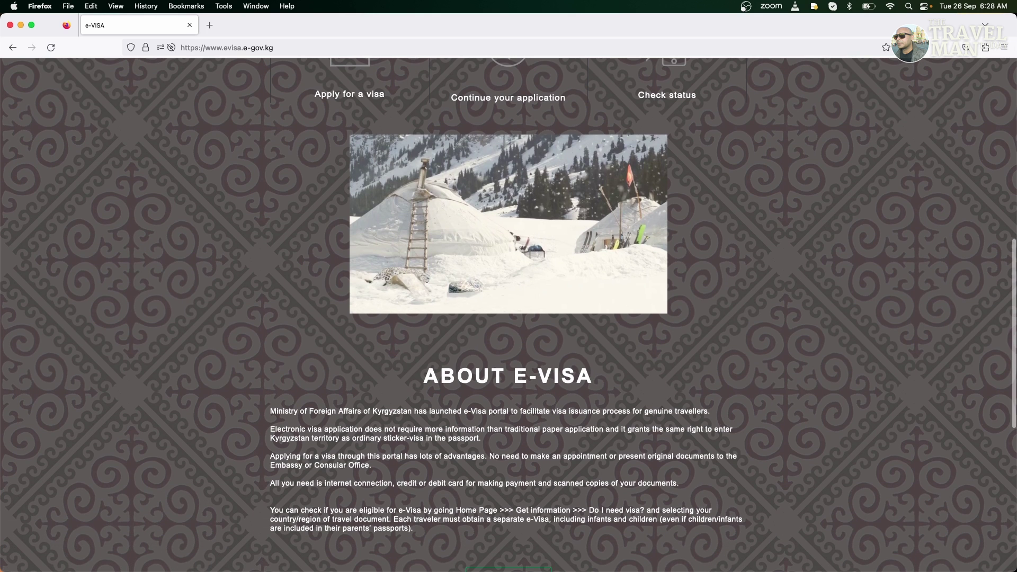
scroll(508, 314, "down", 7)
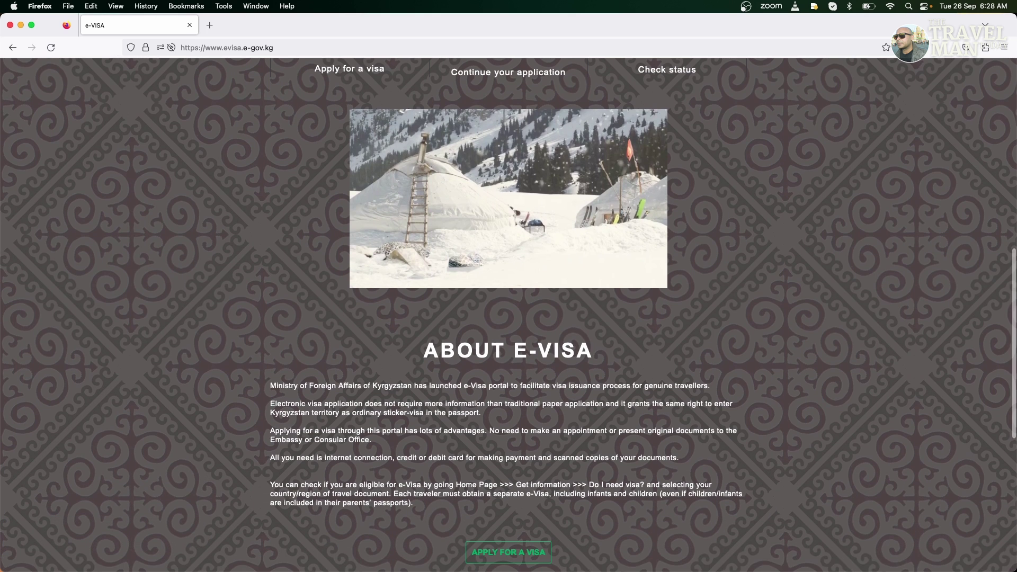
scroll(746, 449, "up", 12)
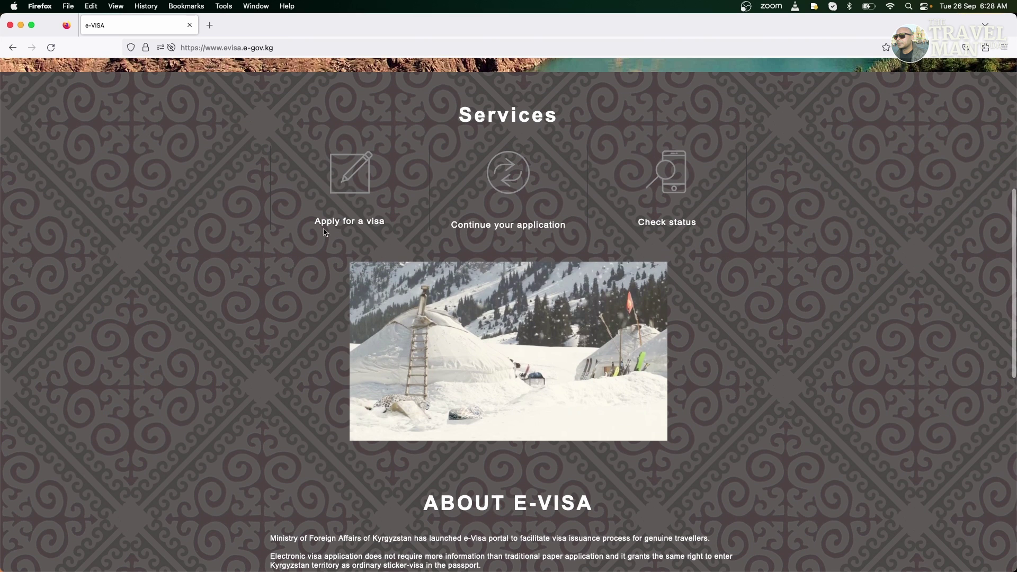
Start a new visa application for an Indian Ordinary passport
left_click(326, 225)
scroll(269, 259, "down", 1)
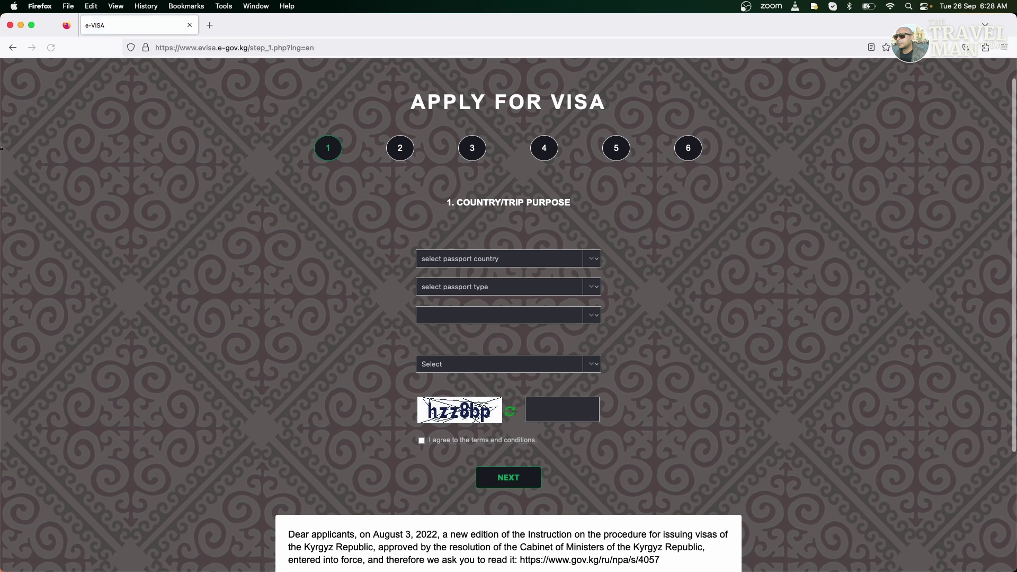
left_click(477, 259)
key("i")
key("n")
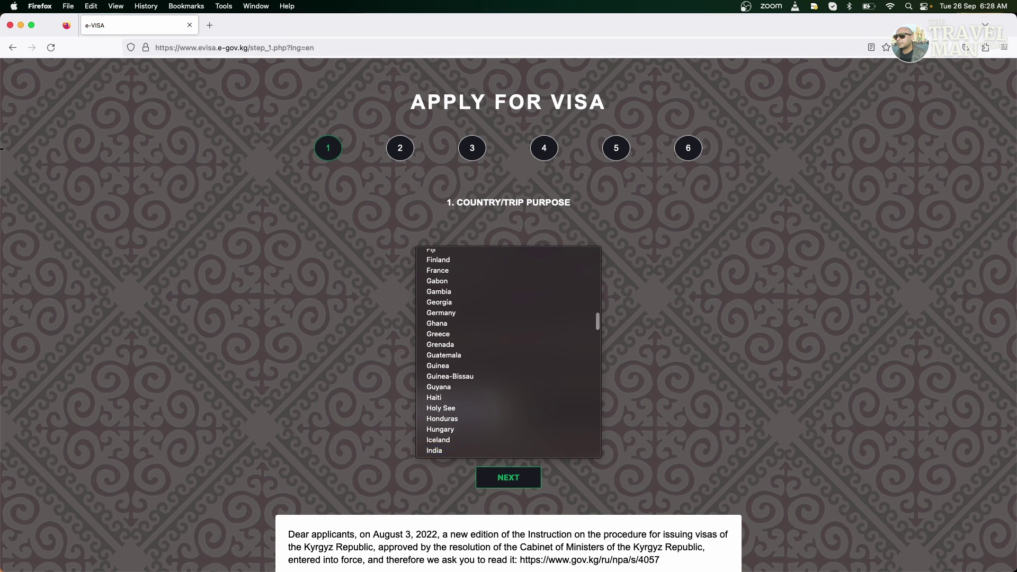
key("Return")
left_click(450, 284)
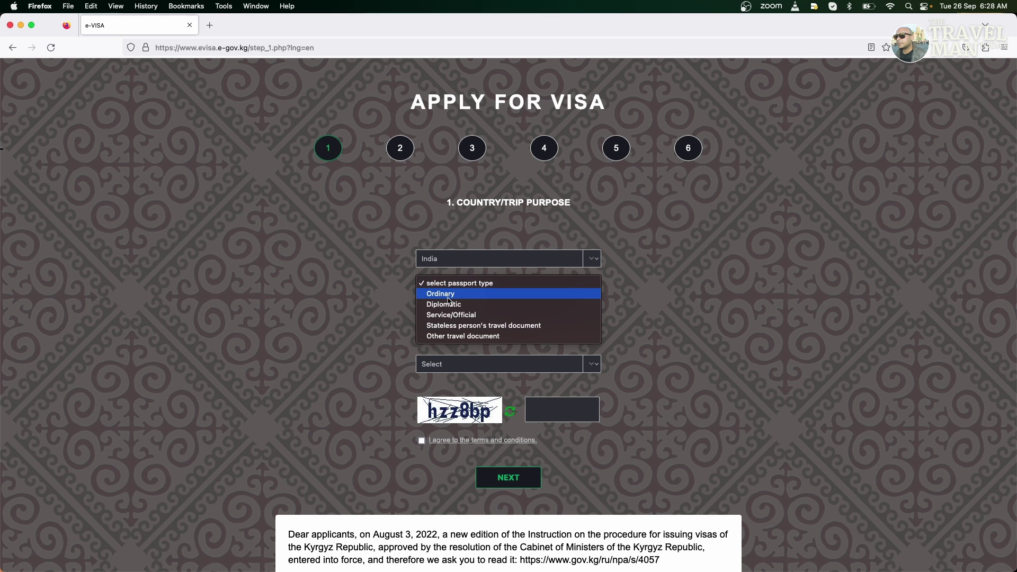
left_click(448, 296)
Set the trip purpose to Transit (TR) with a 5-day single entry
left_click(593, 318)
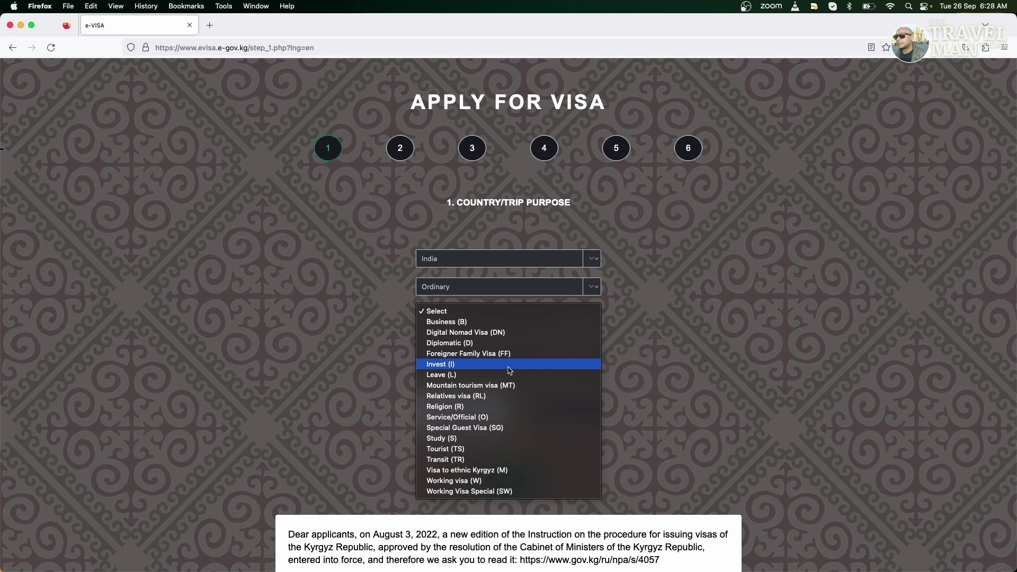
left_click(480, 449)
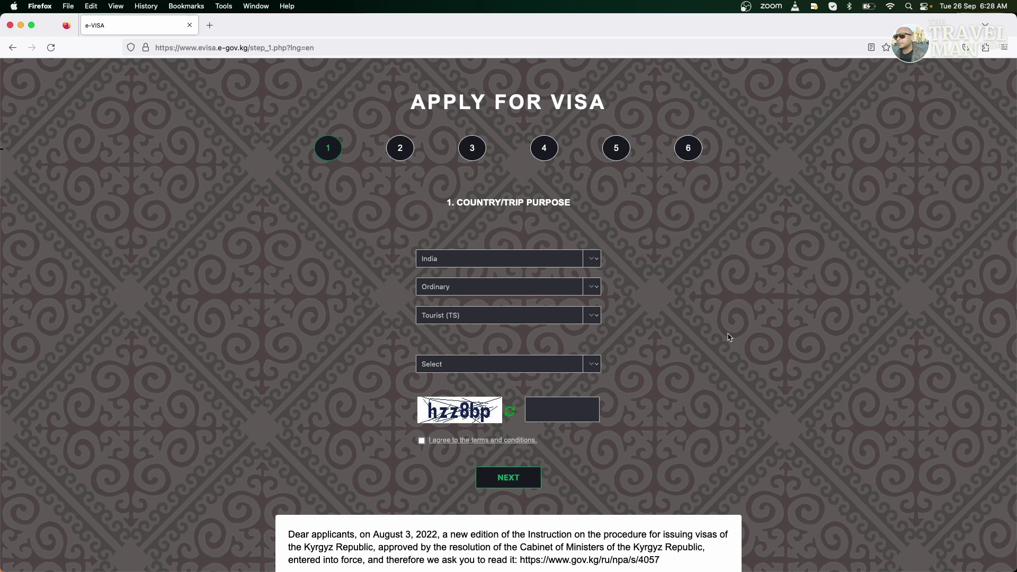
left_click(594, 316)
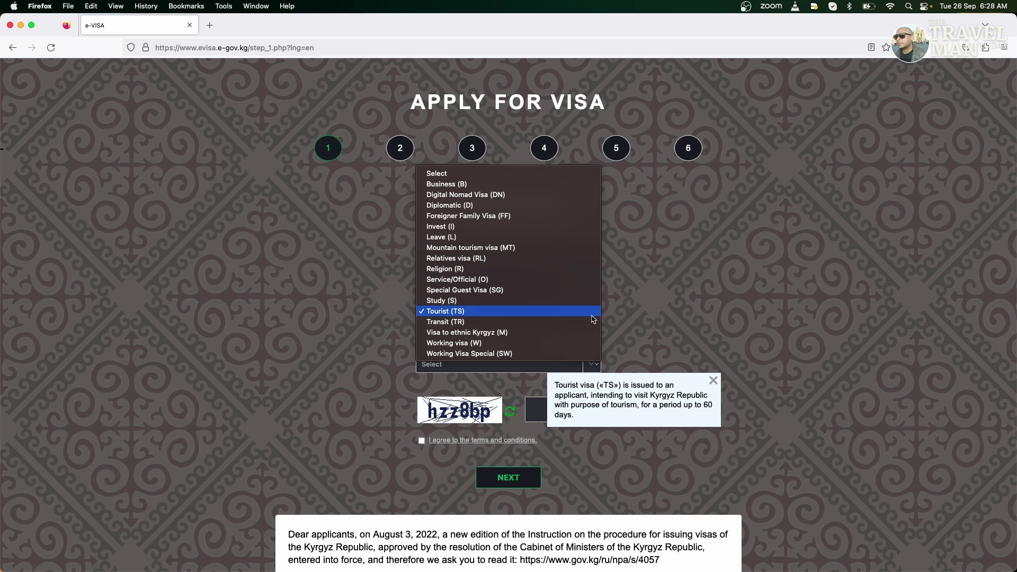
left_click(518, 327)
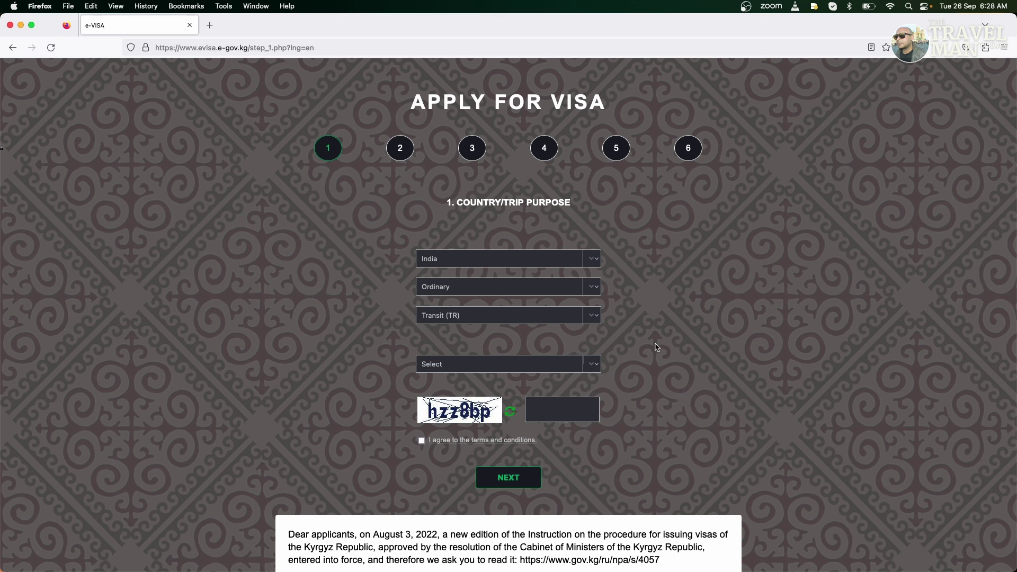
left_click(593, 366)
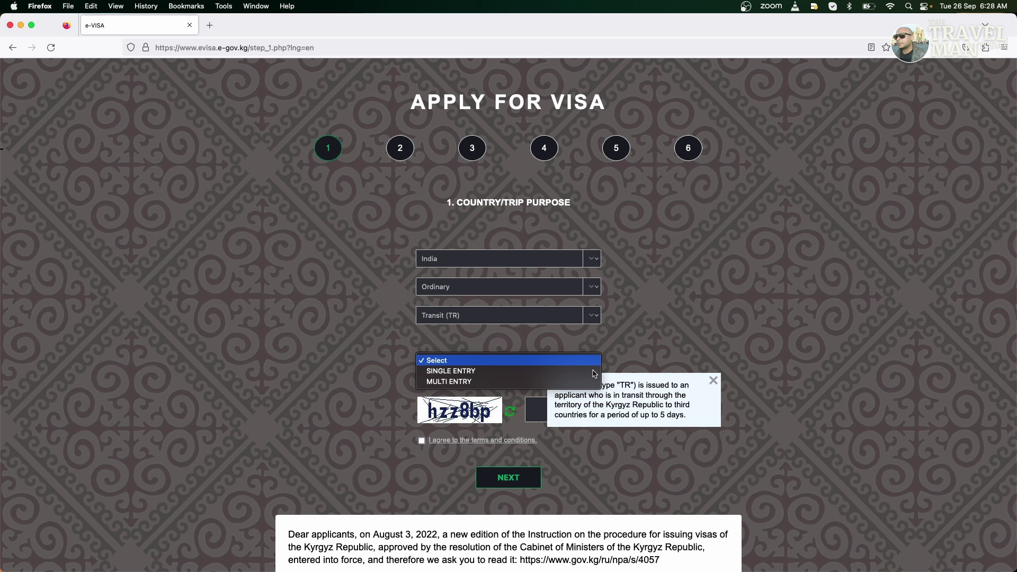
left_click(586, 371)
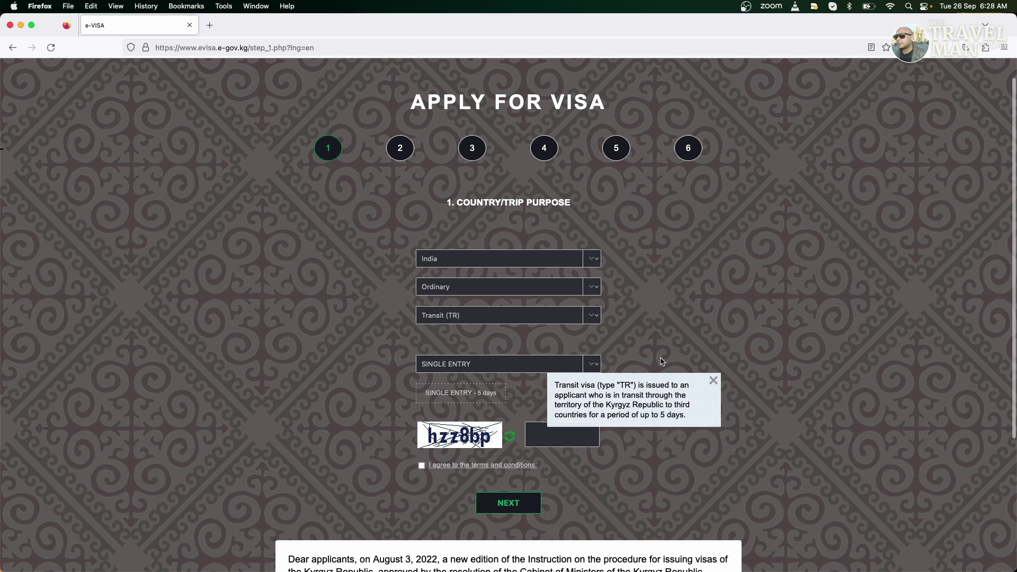
left_click(446, 404)
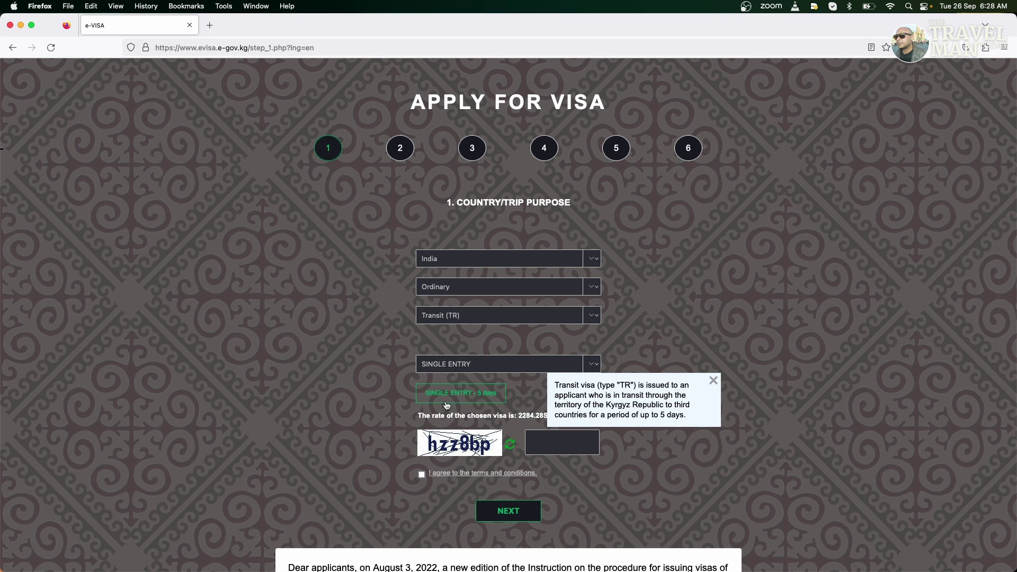
left_click(713, 382)
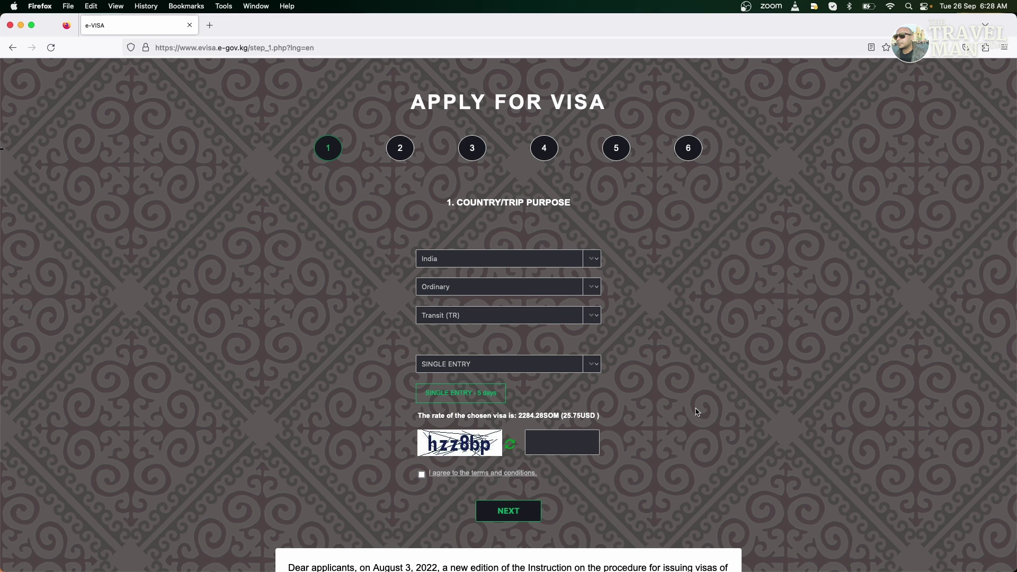
Switch the Transit visa's entry type to MULTI ENTRY
left_click(595, 367)
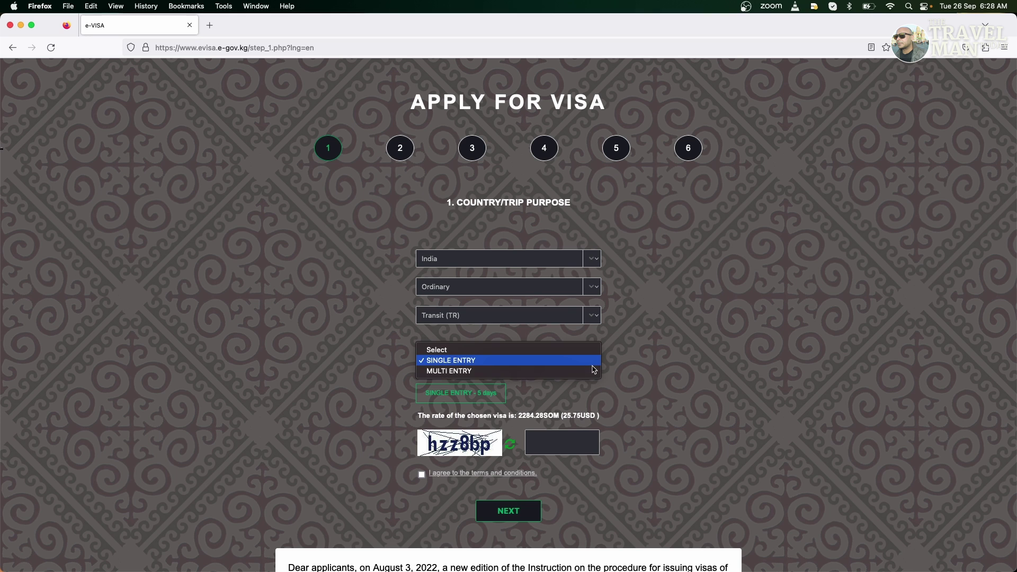
left_click(522, 371)
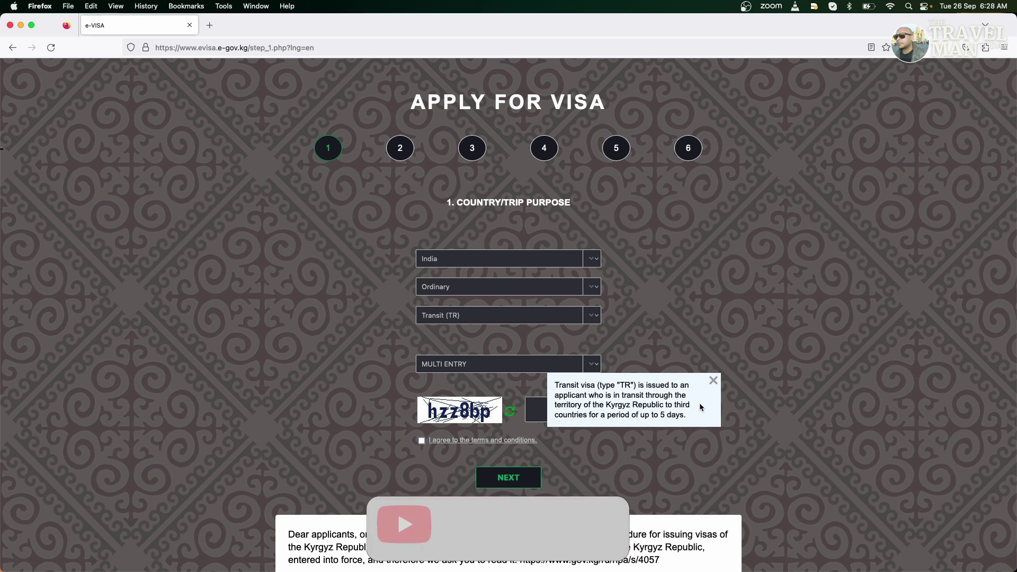
left_click(713, 381)
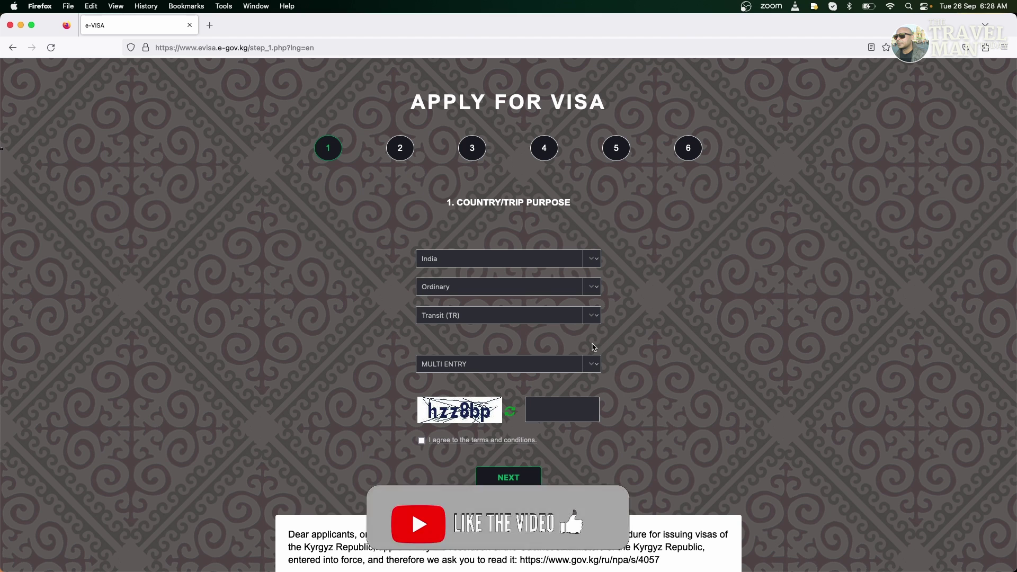
left_click(592, 319)
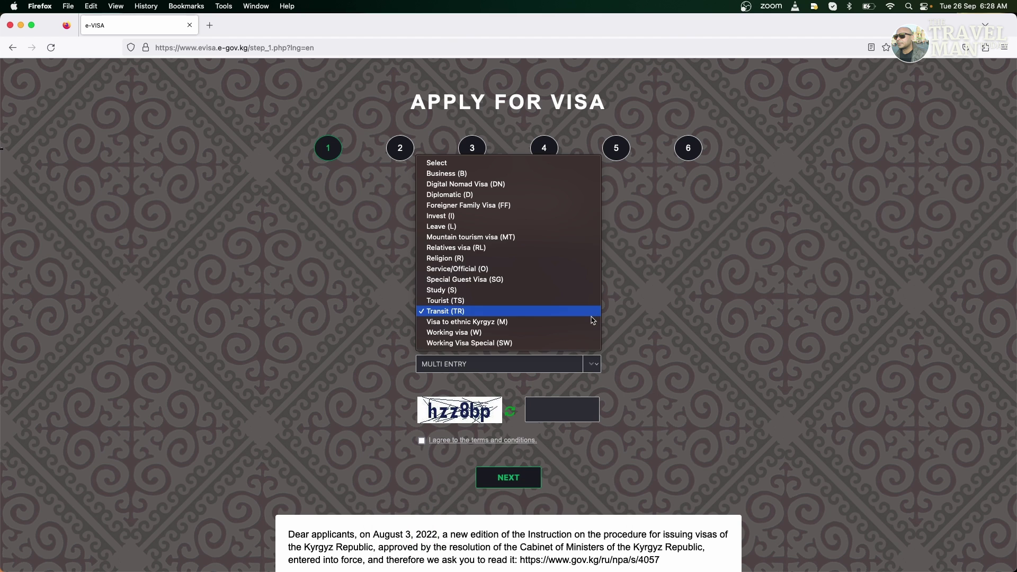
After trying Tourist options, settle on Transit (TR) with SINGLE ENTRY - 5 days
left_click(518, 301)
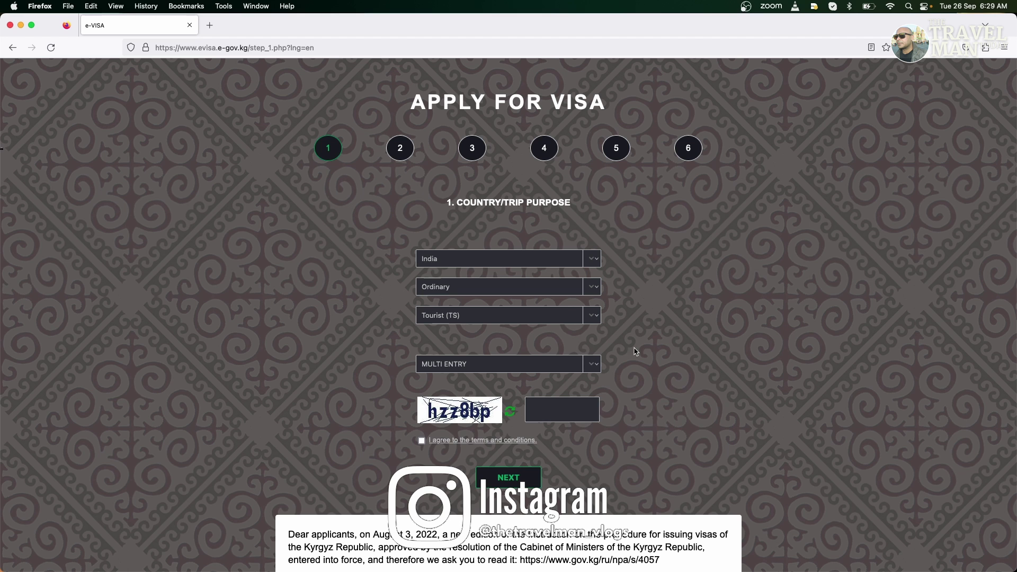
left_click(593, 364)
left_click(529, 348)
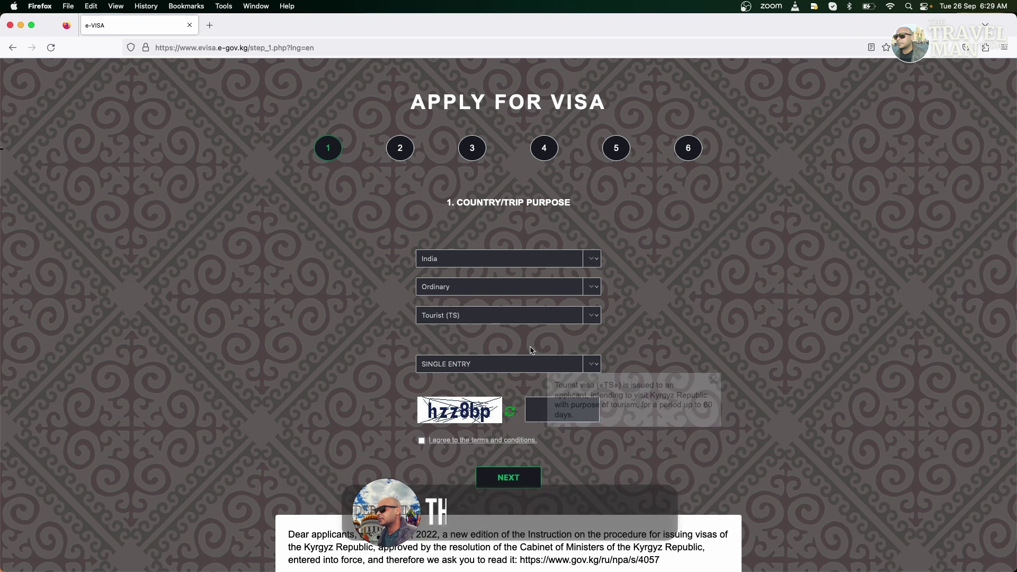
left_click(451, 396)
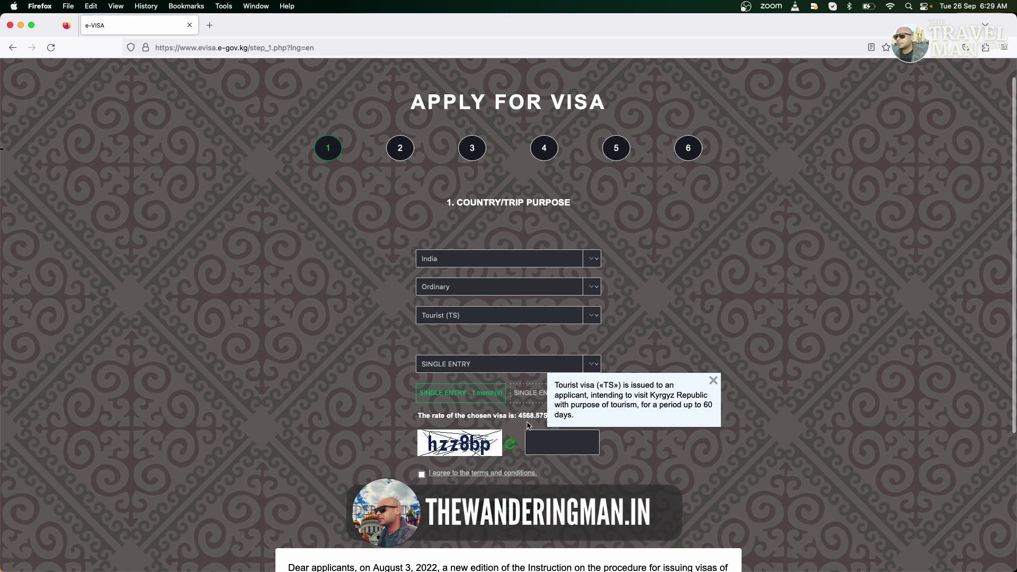
left_click(714, 381)
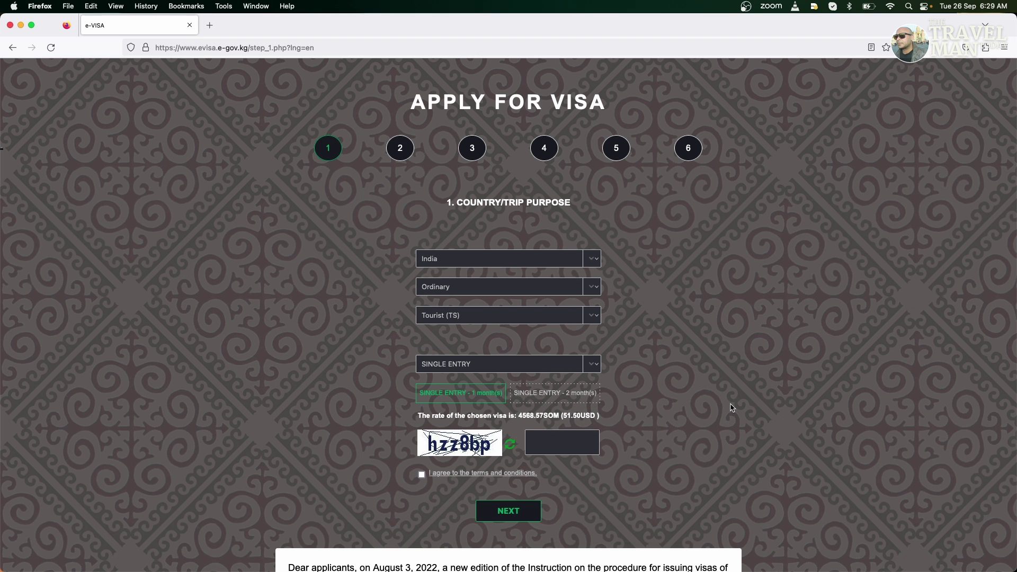
left_click(573, 402)
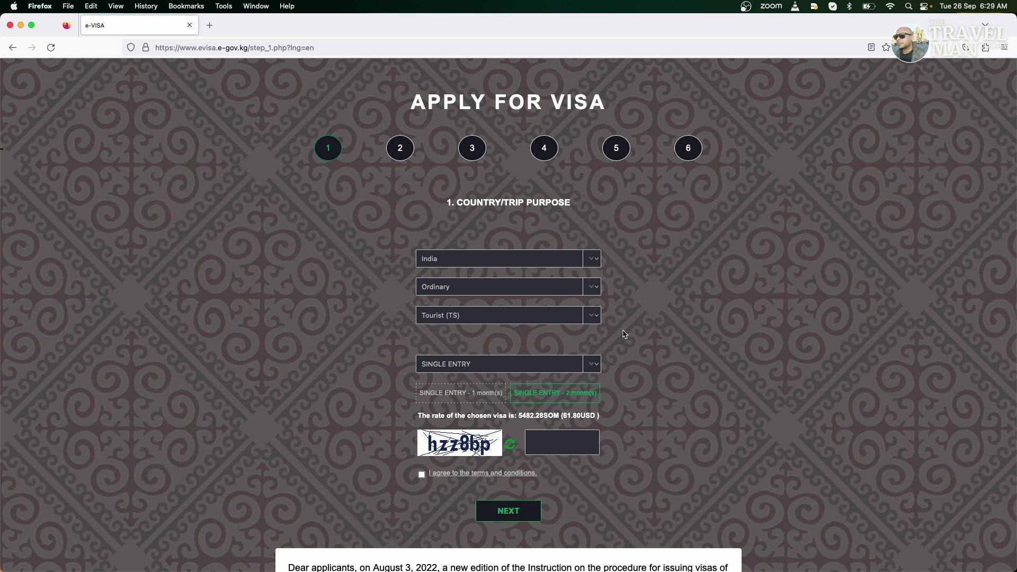
left_click(600, 320)
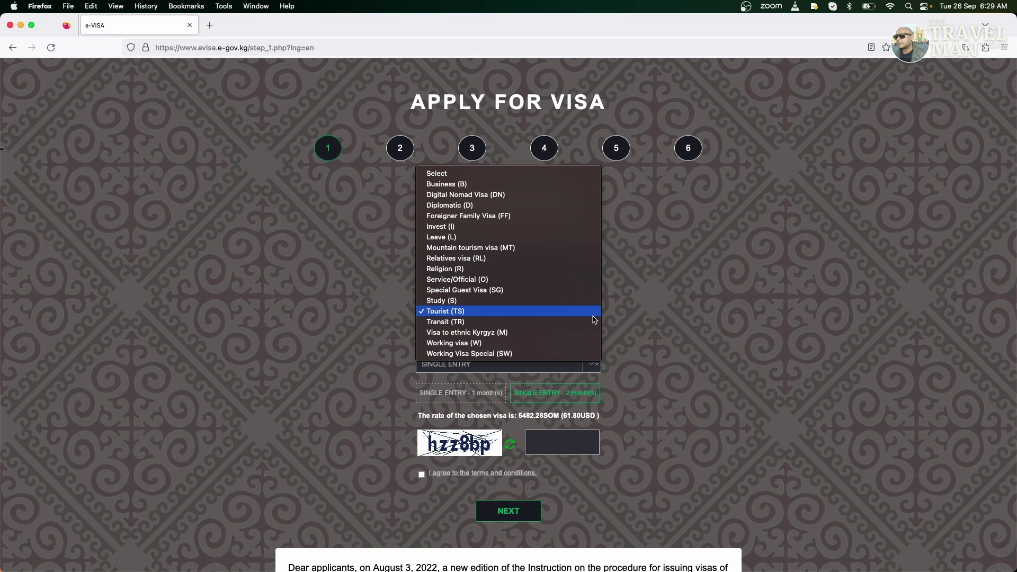
left_click(552, 321)
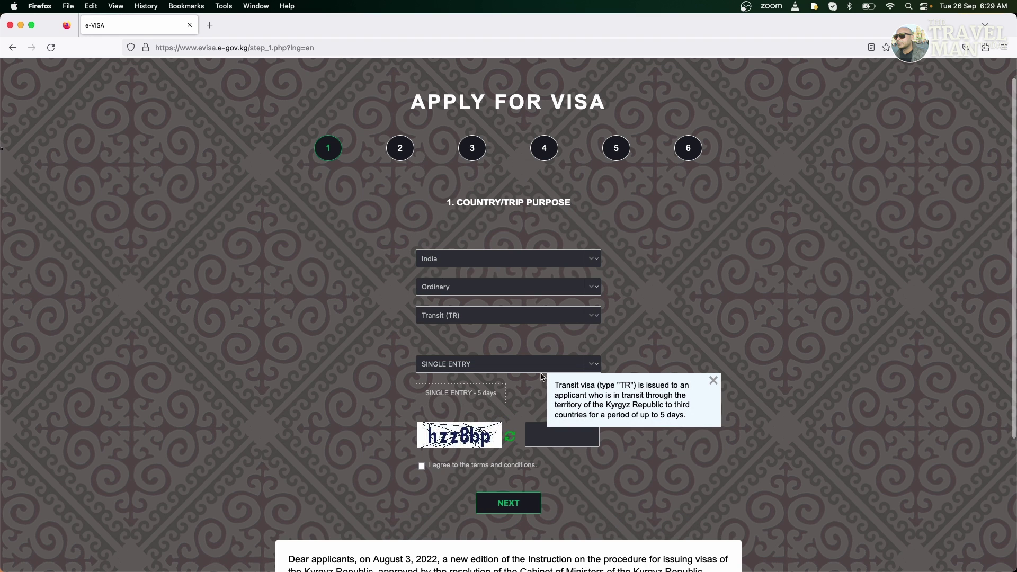
left_click(459, 395)
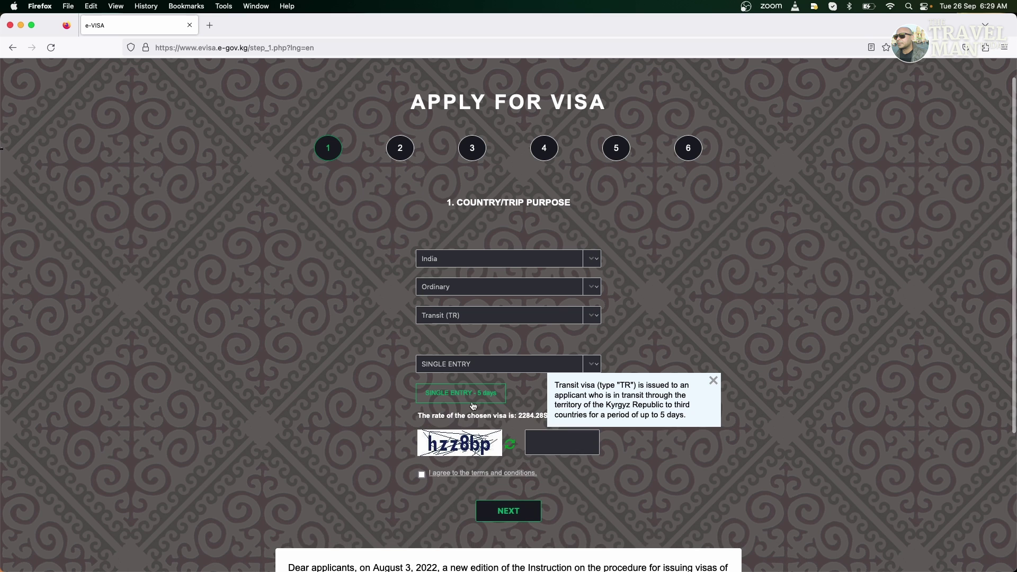
left_click(713, 381)
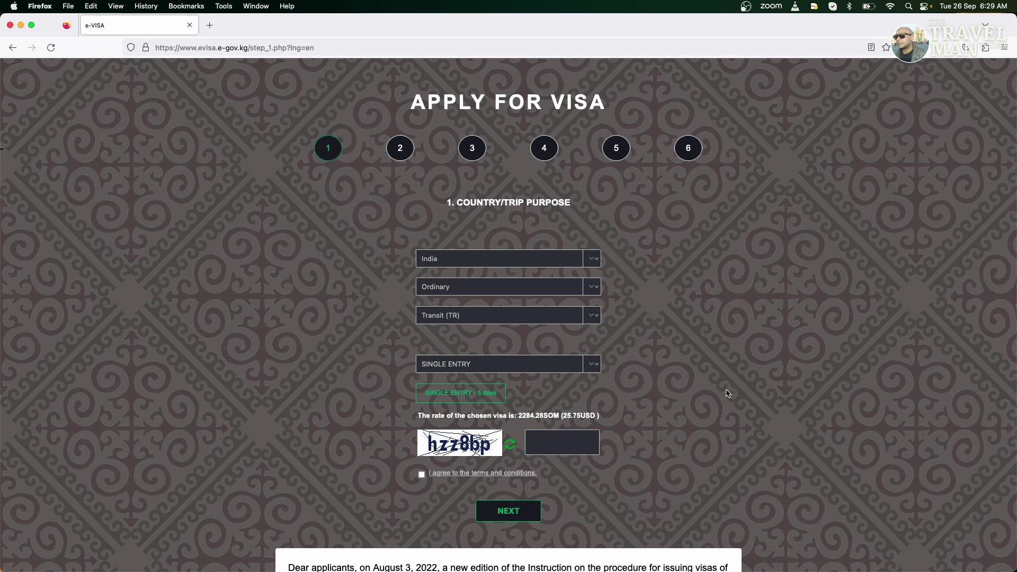
Fill in the captcha and agree to the terms and conditions
left_click(578, 441)
type("hzz8bp")
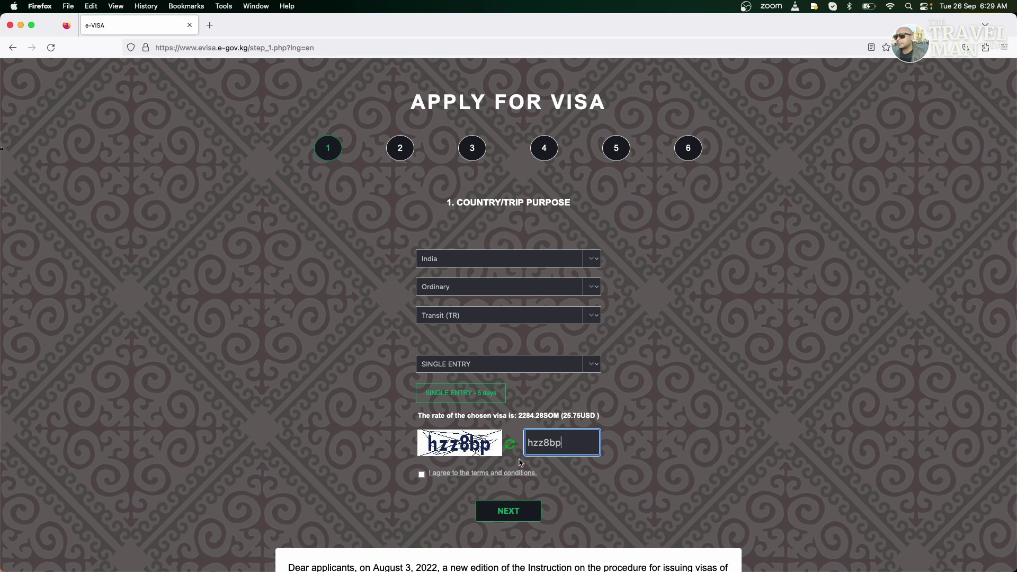
left_click(422, 474)
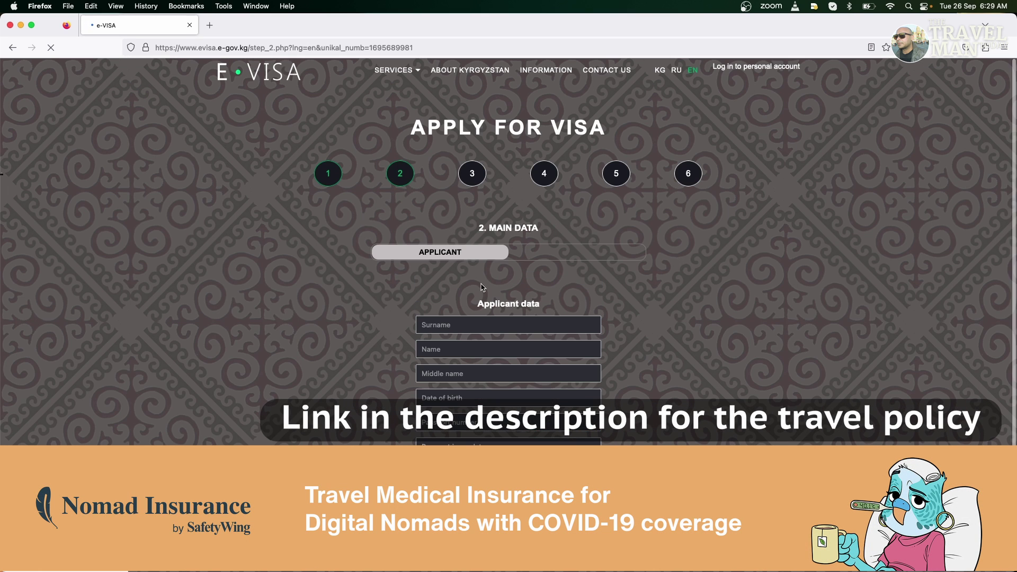
Enter the applicant's surname and first name
scroll(643, 281, "down", 3)
scroll(520, 216, "down", 2)
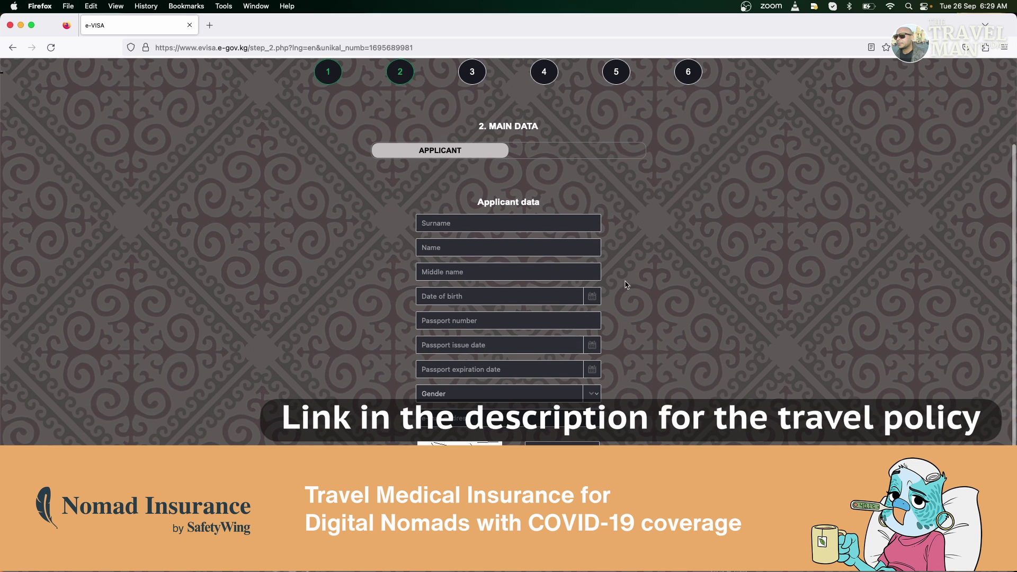
left_click(520, 216)
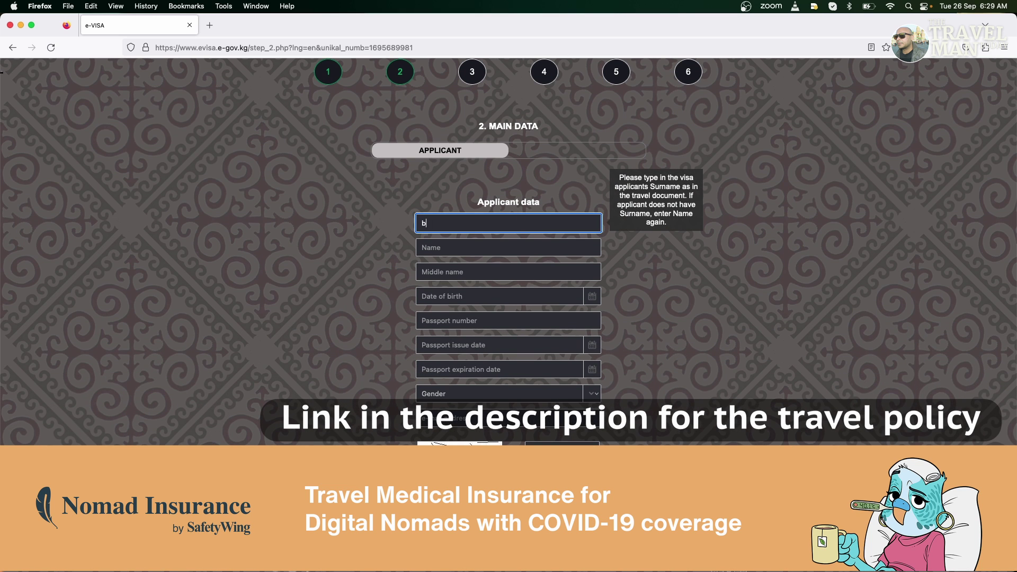
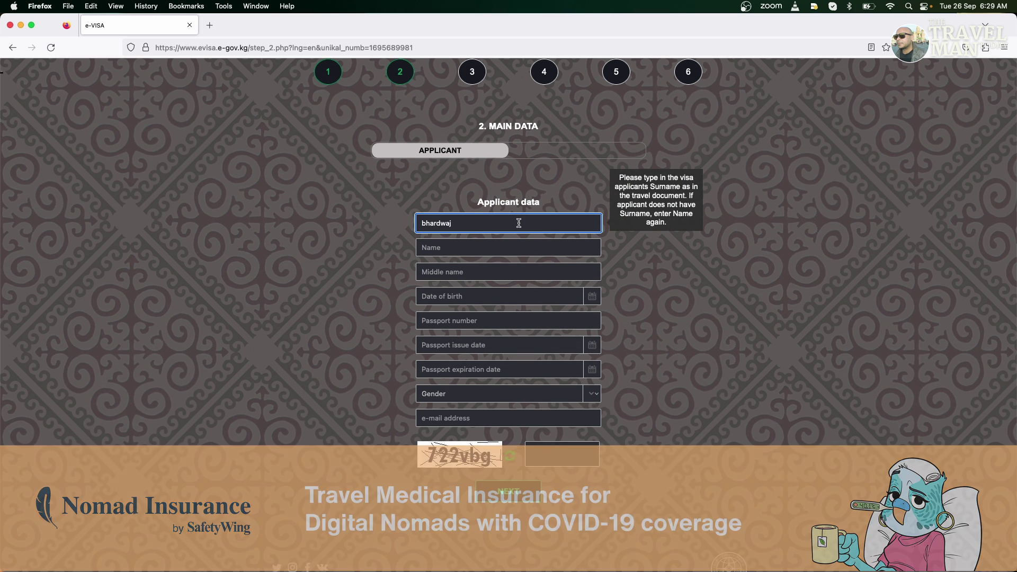
left_click(497, 243)
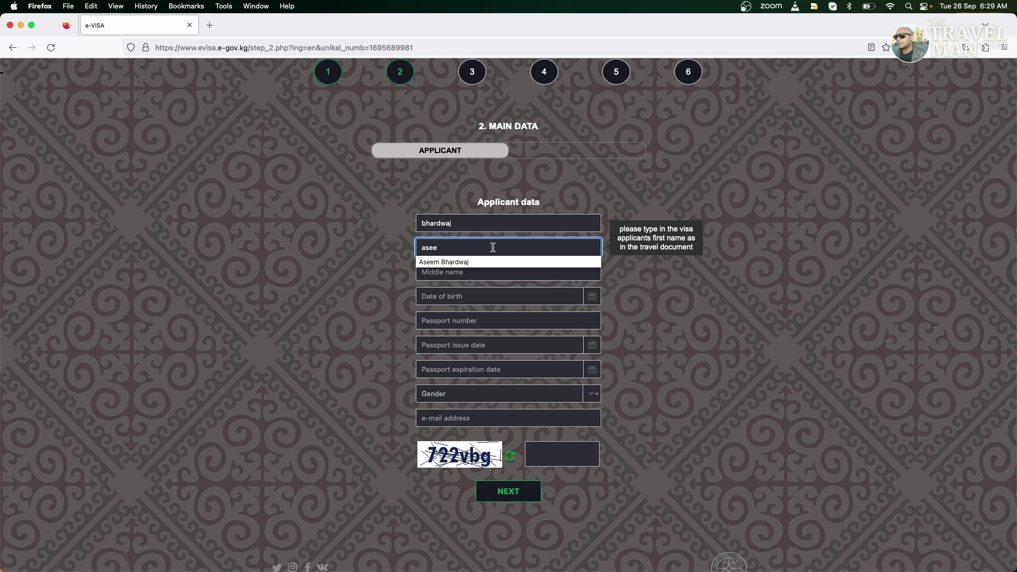
left_click(413, 301)
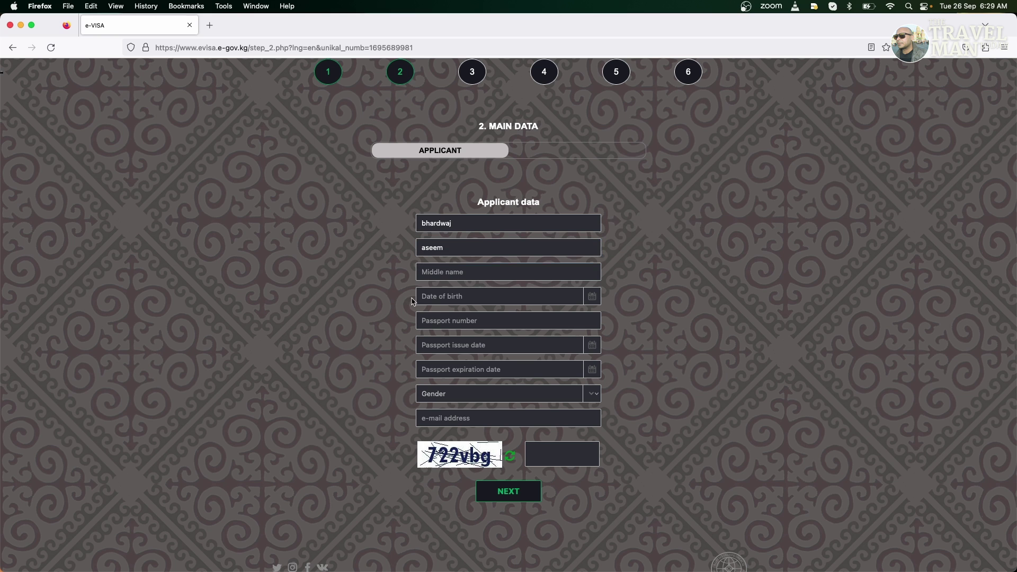
left_click(460, 298)
left_click(757, 142)
left_click(757, 142)
left_click(756, 142)
left_click(756, 142)
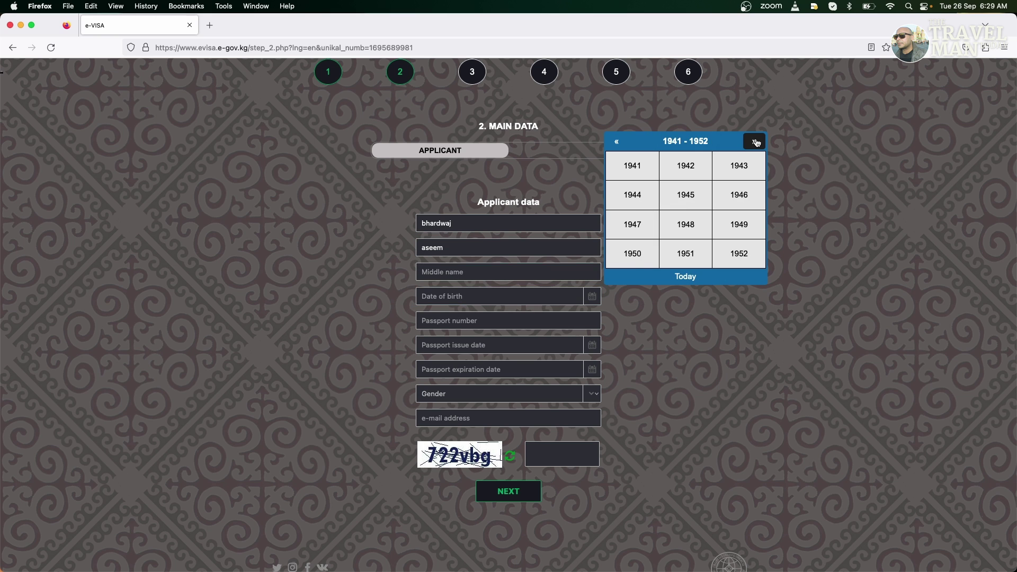
left_click(756, 142)
left_click(756, 142)
left_click(756, 142)
left_click(756, 142)
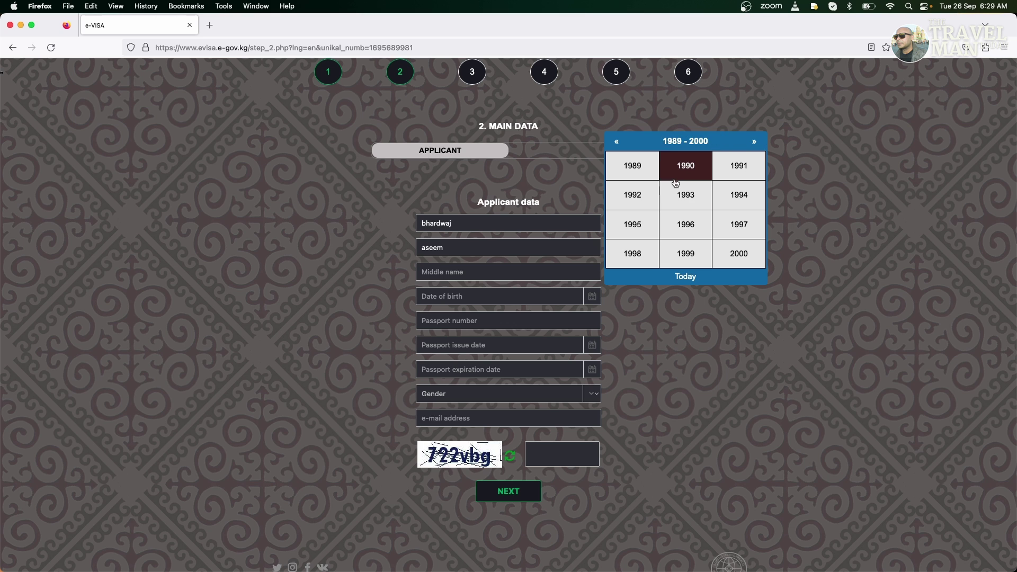
left_click(624, 144)
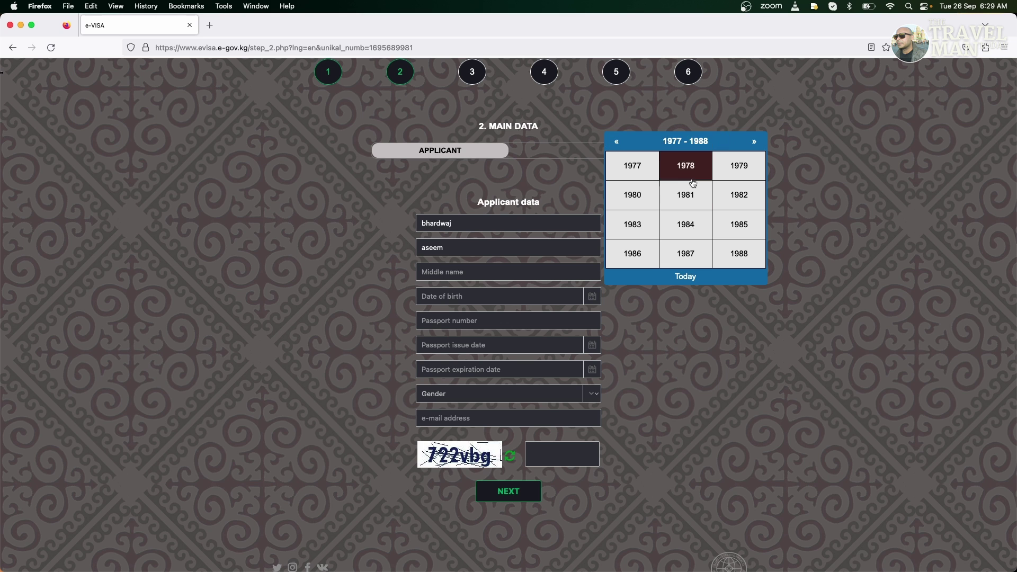
left_click(689, 225)
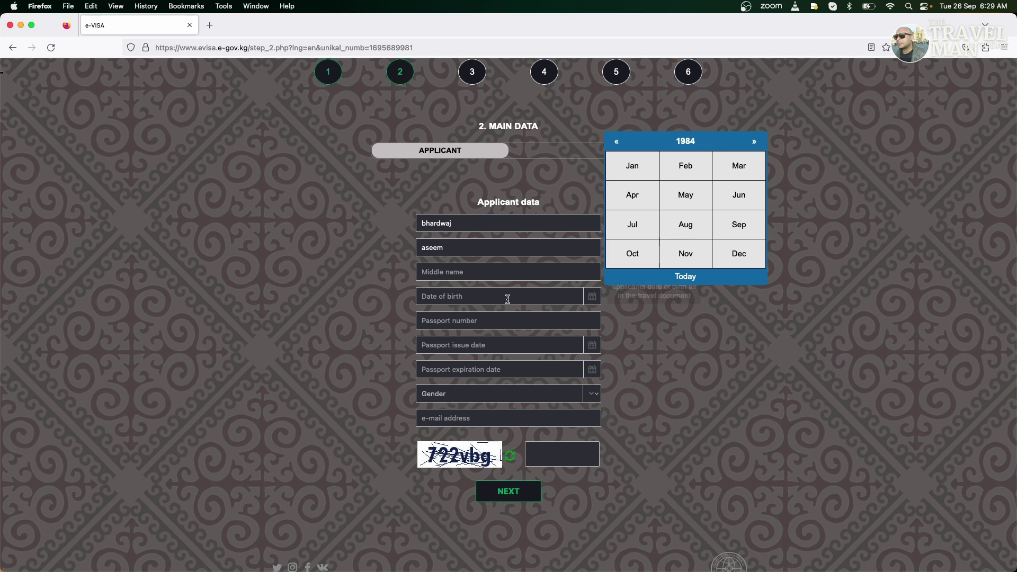
left_click(686, 233)
left_click(663, 244)
Enter the passport number, issue date 19/05/2021 and expiry date 26/08/2027
left_click(522, 323)
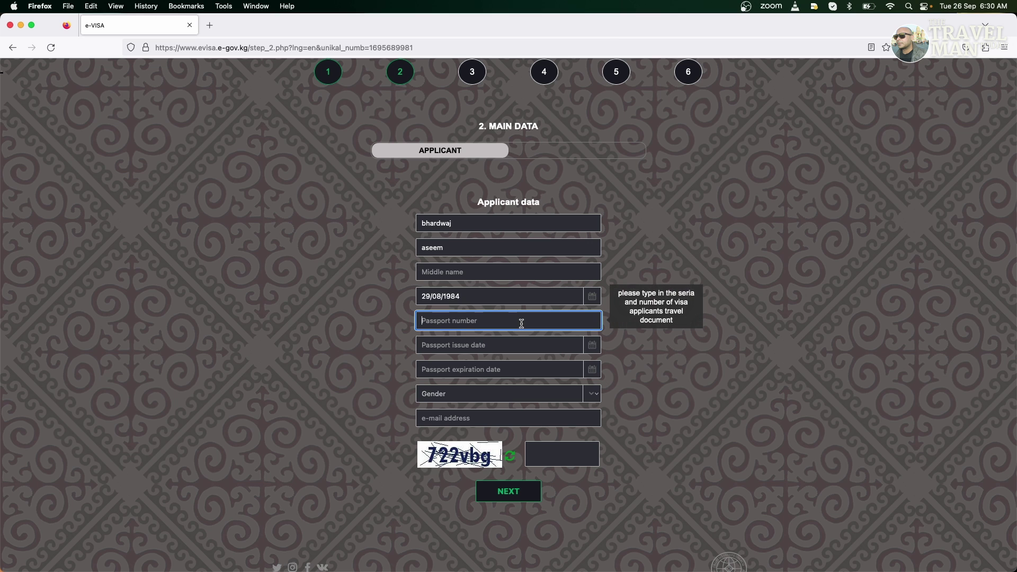
type("G1234567")
left_click(505, 350)
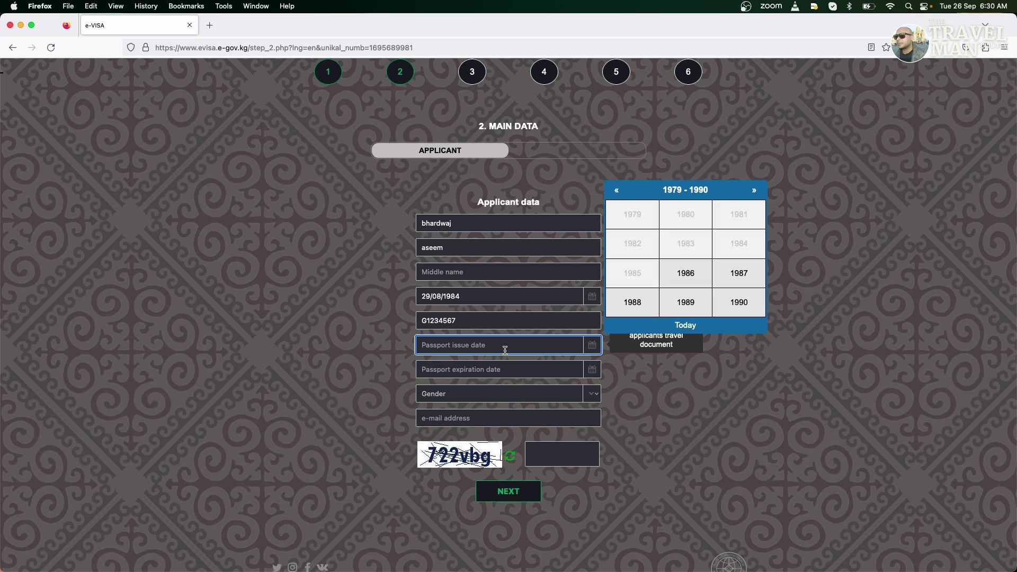
left_click(755, 190)
left_click(755, 189)
left_click(754, 190)
left_click(633, 273)
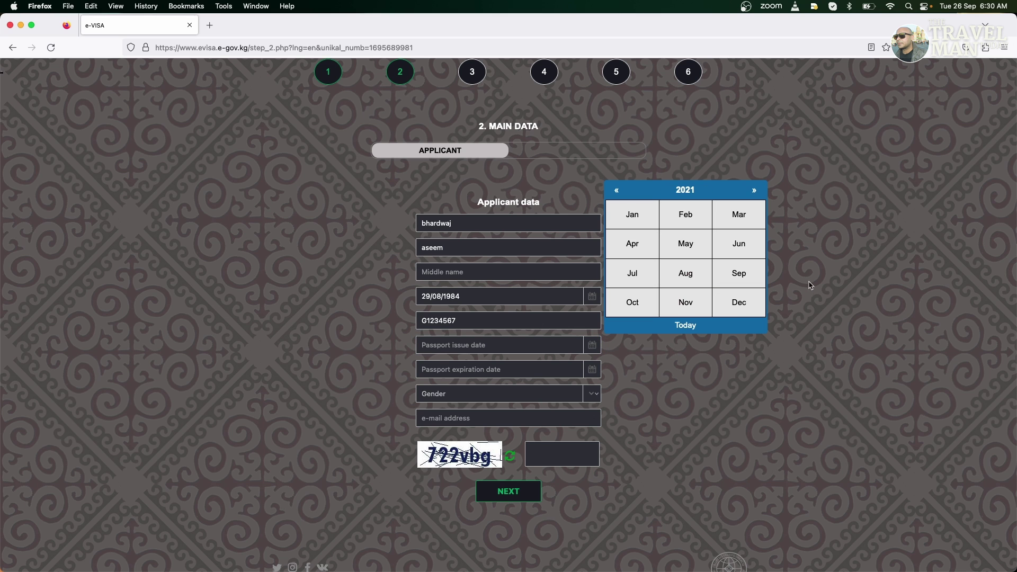
left_click(686, 244)
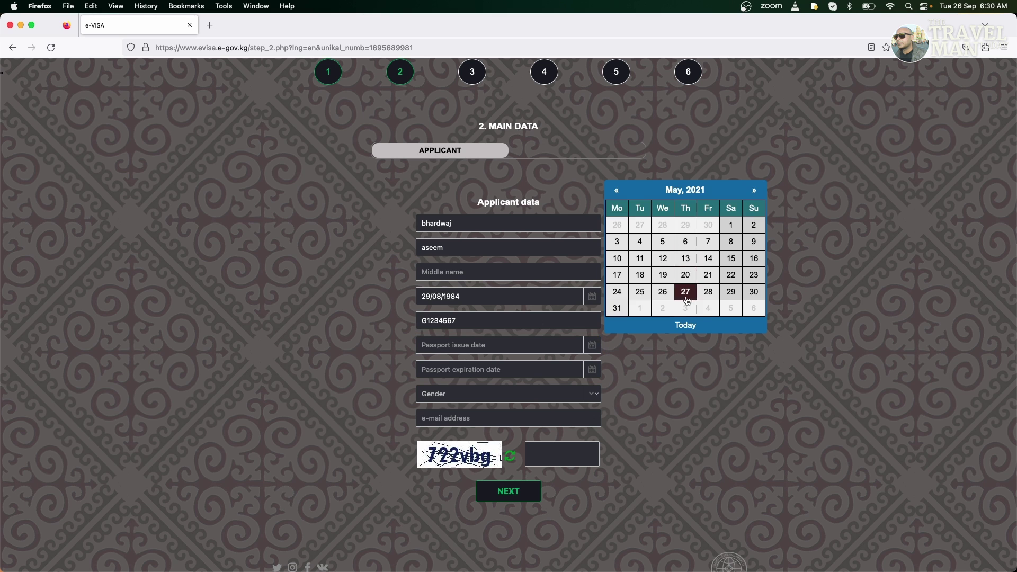
left_click(663, 276)
left_click(492, 369)
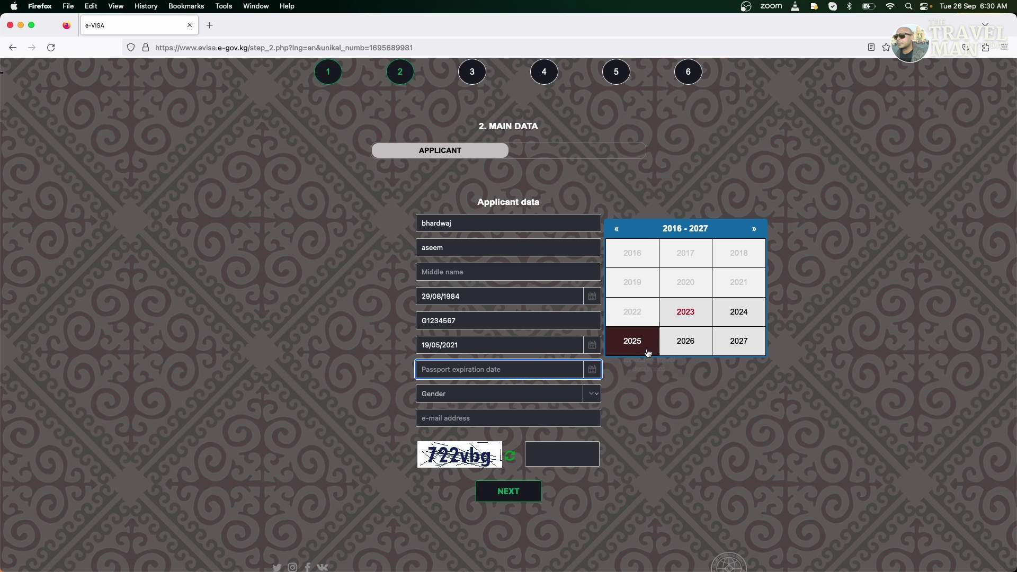
left_click(738, 342)
left_click(696, 322)
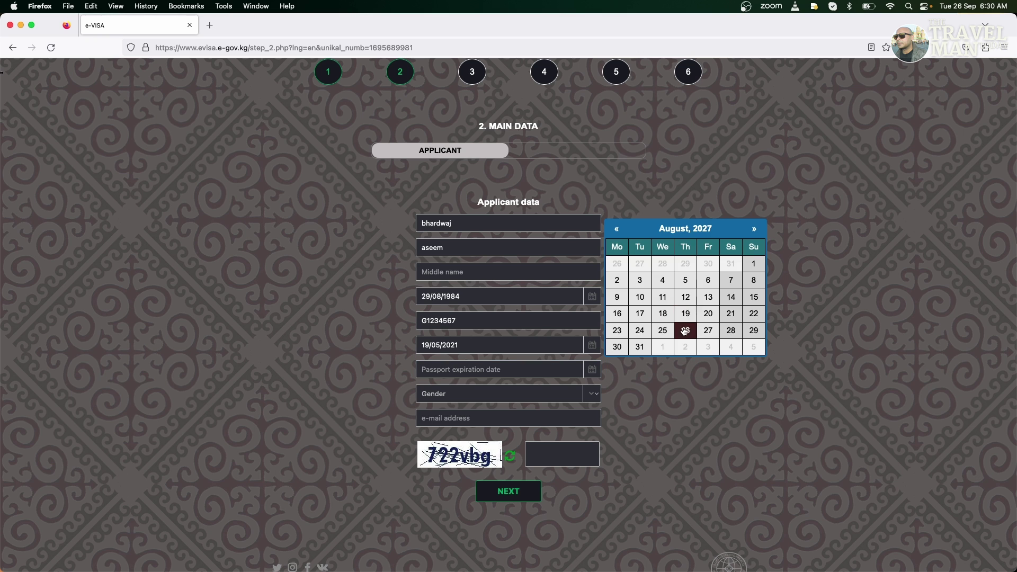
left_click(685, 330)
Set gender to Male, enter the applicant's e-mail address and begin the captcha
left_click(577, 394)
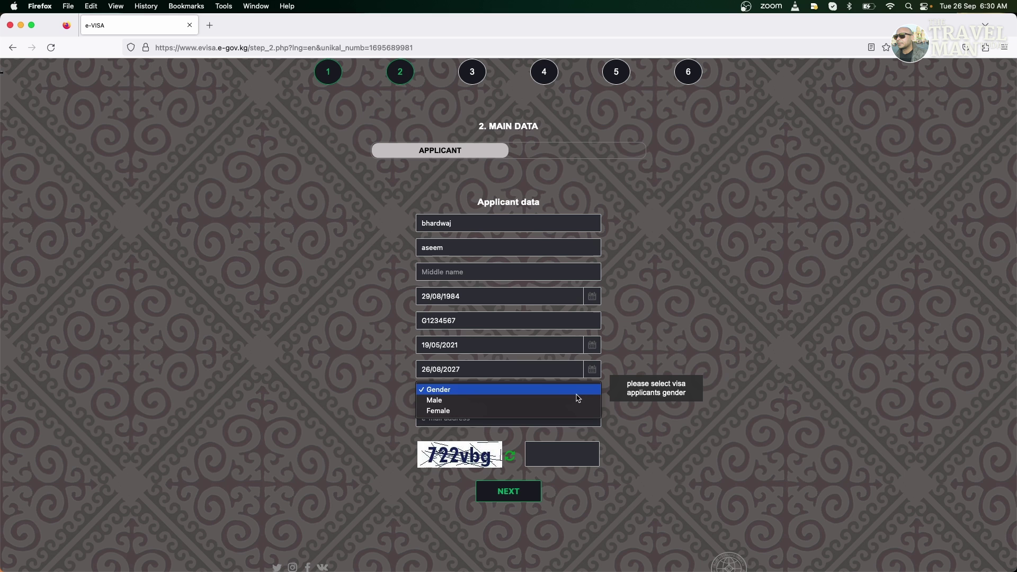
left_click(546, 402)
left_click(554, 413)
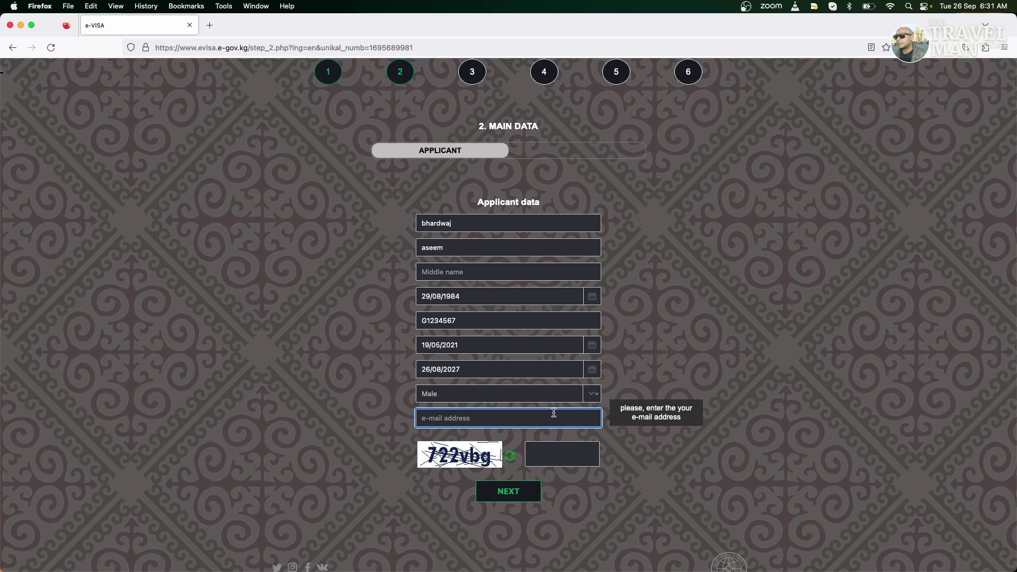
right_click(553, 456)
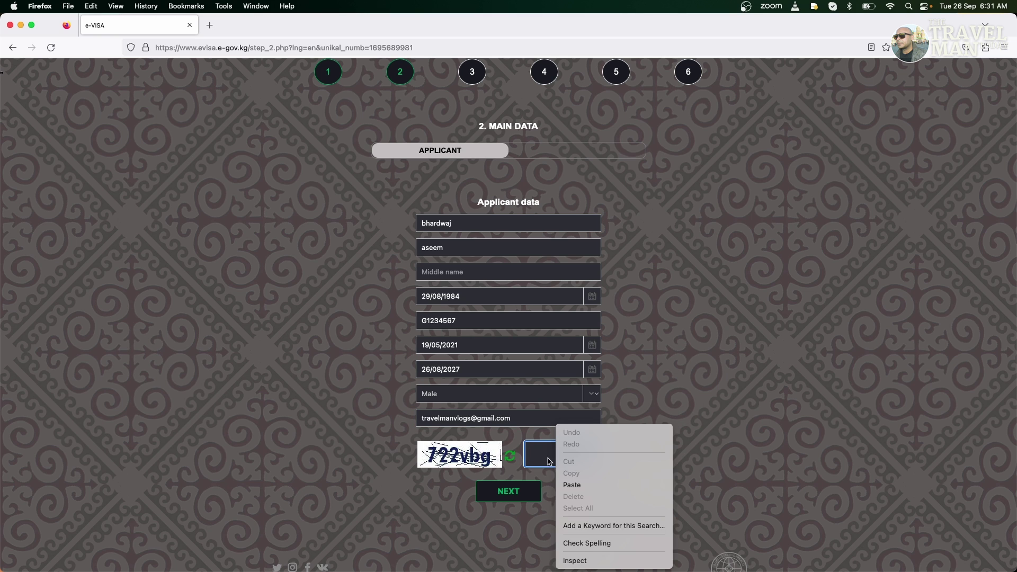
left_click(540, 460)
type("722vbg")
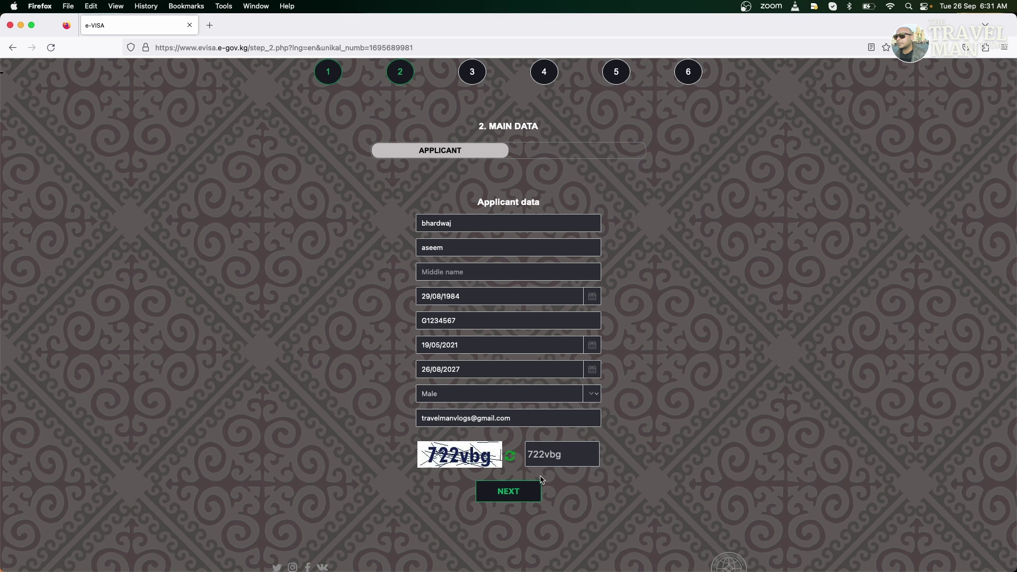
Submit the main data and open the KYRGYZ REPUBLIC e-visa confirmation e-mail
left_click(510, 487)
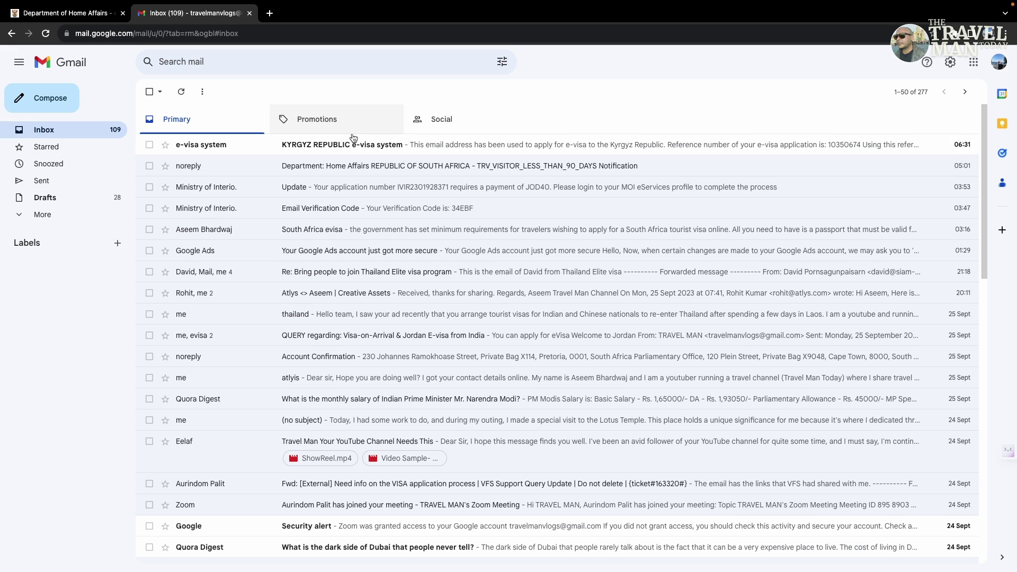
left_click(360, 139)
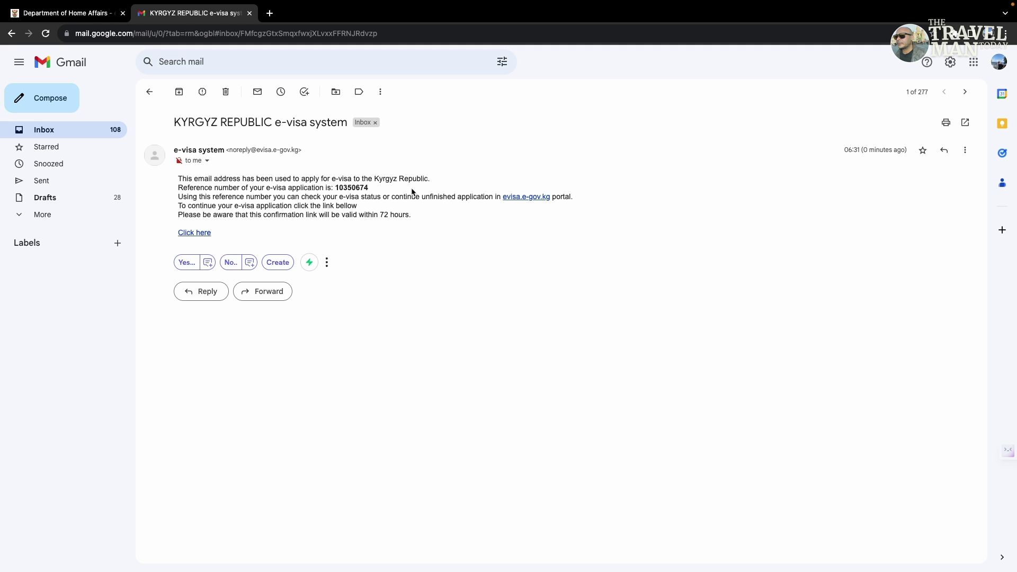
Follow the e-mail's 'Click here' continuation link into a new tab
left_click_drag(381, 189, 337, 188)
left_click(404, 228)
left_click(200, 234)
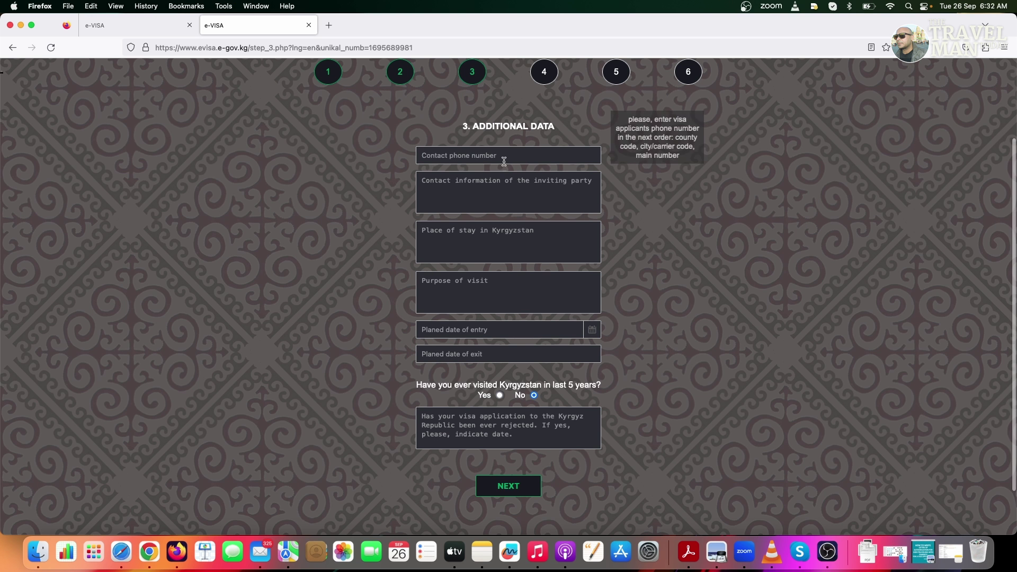
Enter the contact phone number and 'na' as the inviting party's contact information
left_click(495, 159)
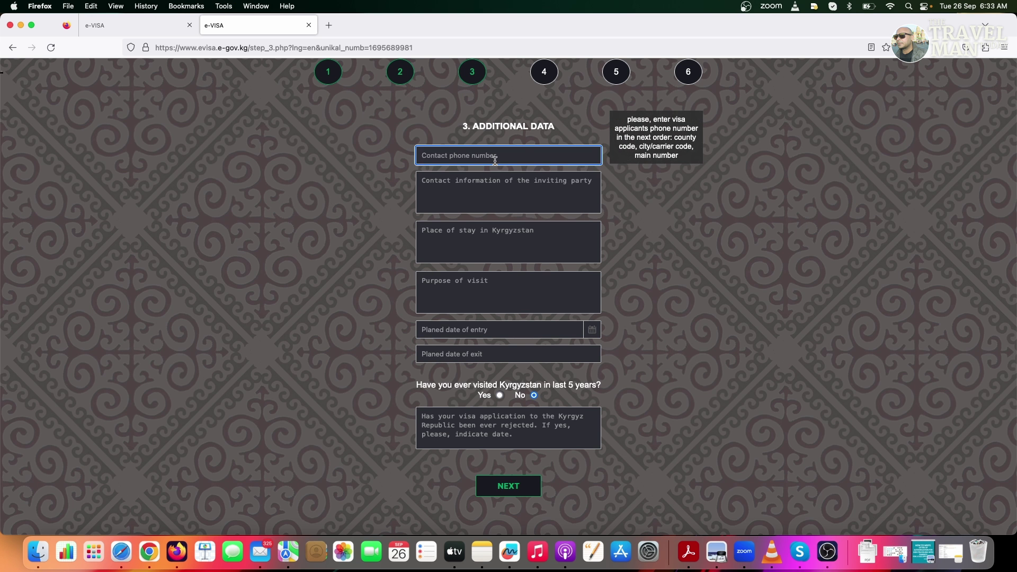
type("999999999")
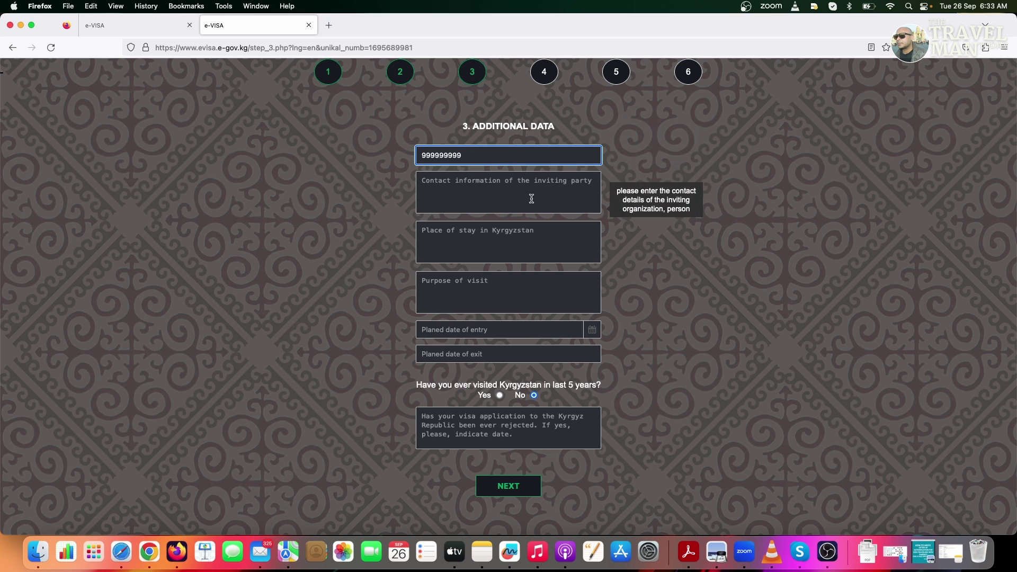
left_click(493, 200)
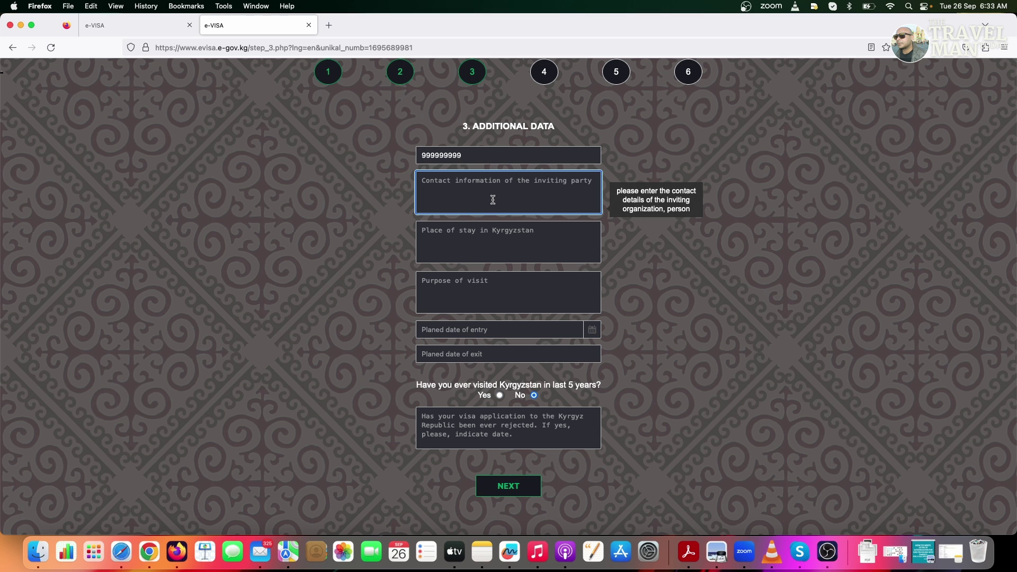
type("na")
left_click(391, 256)
left_click(455, 246)
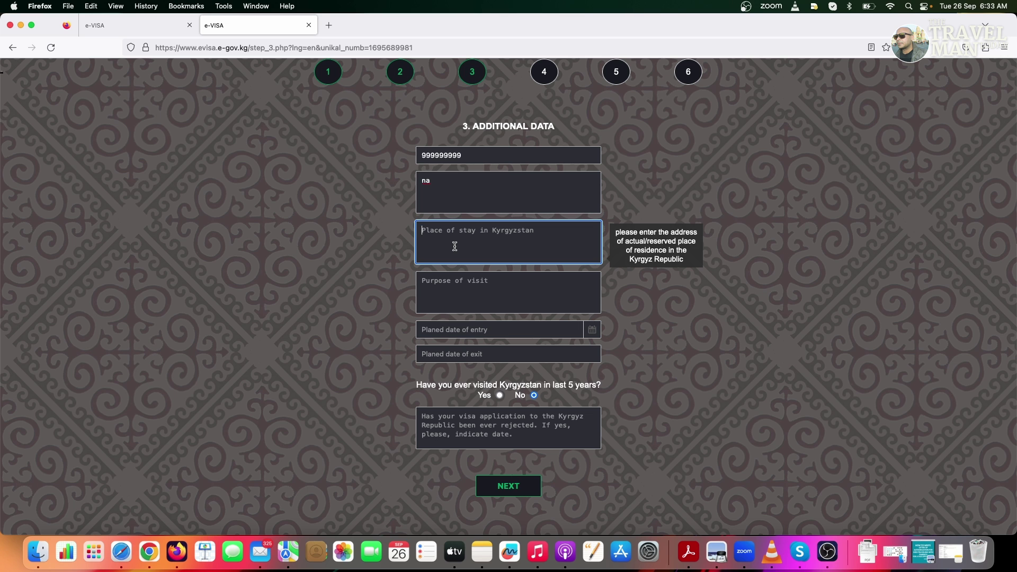
Search Google for Kyrgyzstan in a new tab and copy the capital name Bishkek
key("super+t")
type("google.com/")
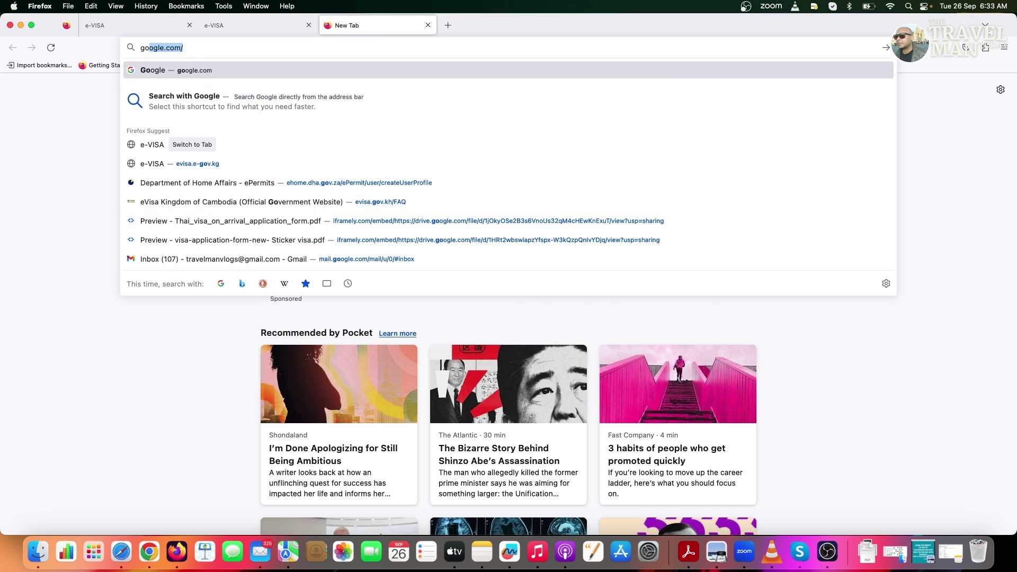
key("Return")
type("kryg")
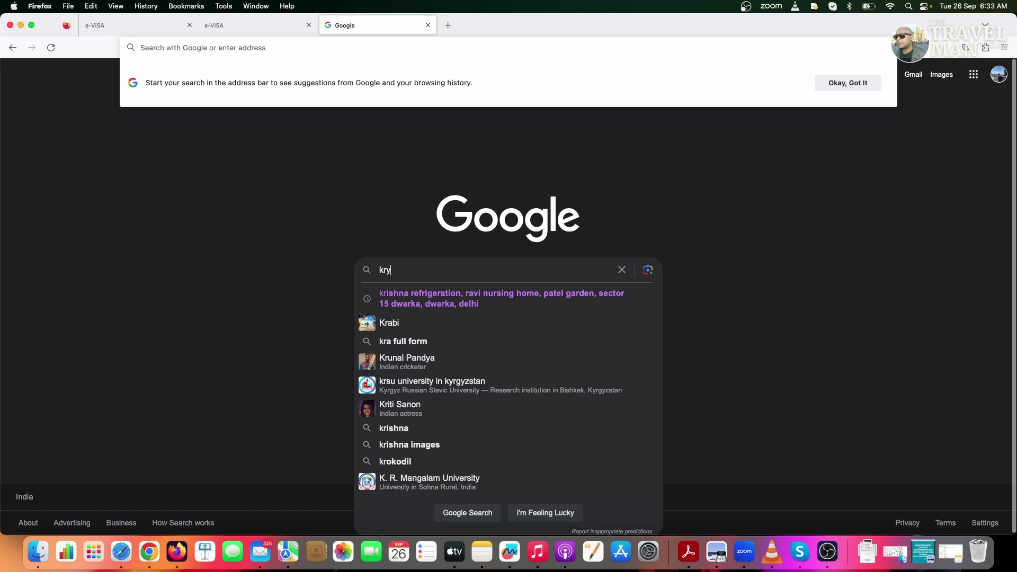
key("Down")
key("Down")
key("Return")
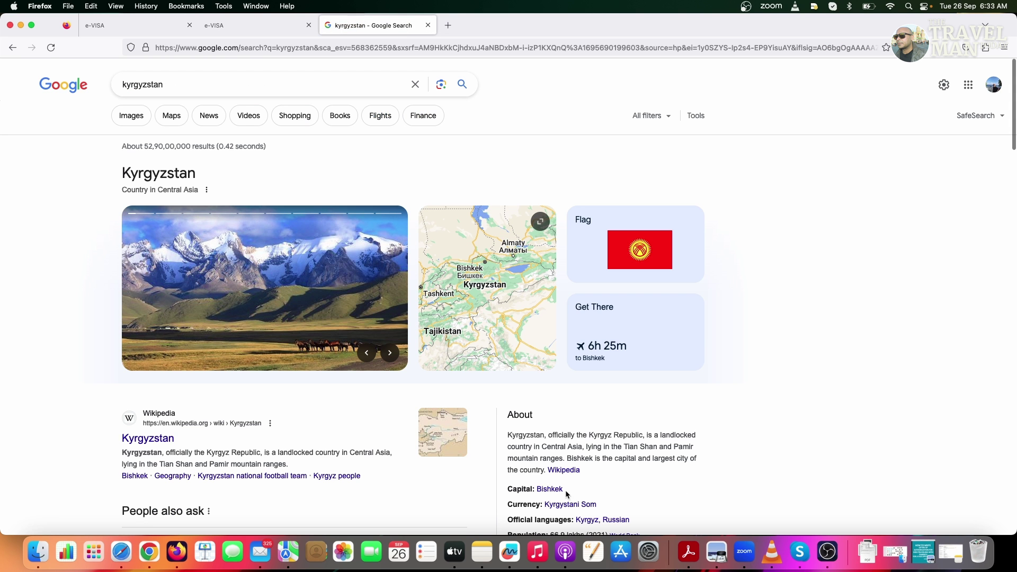
left_click_drag(565, 490, 535, 491)
key("super+c")
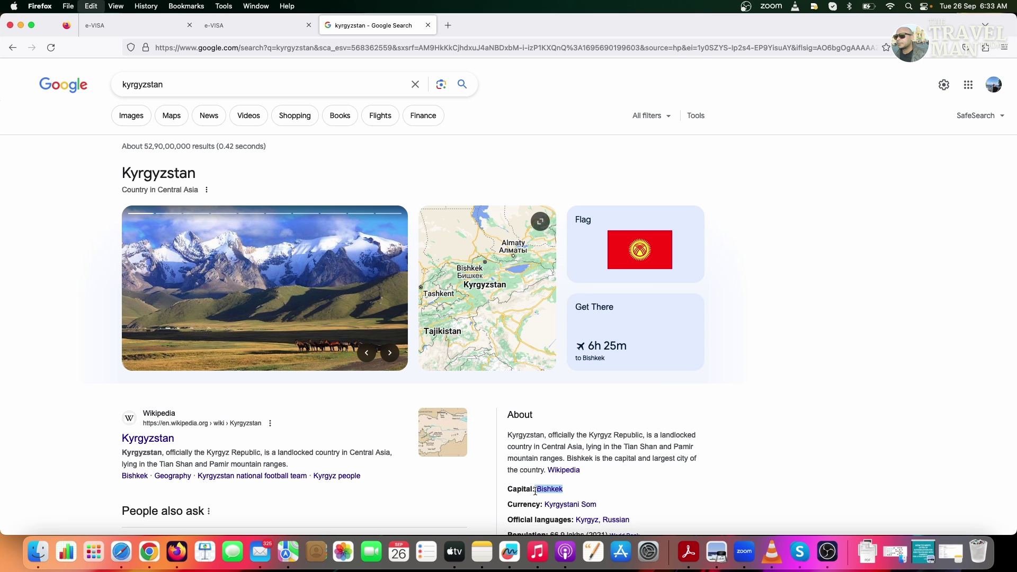
left_click(245, 26)
Paste Bishkek as place of stay, enter purpose 'tourism' and entry date 14/11/2023
key("super+v")
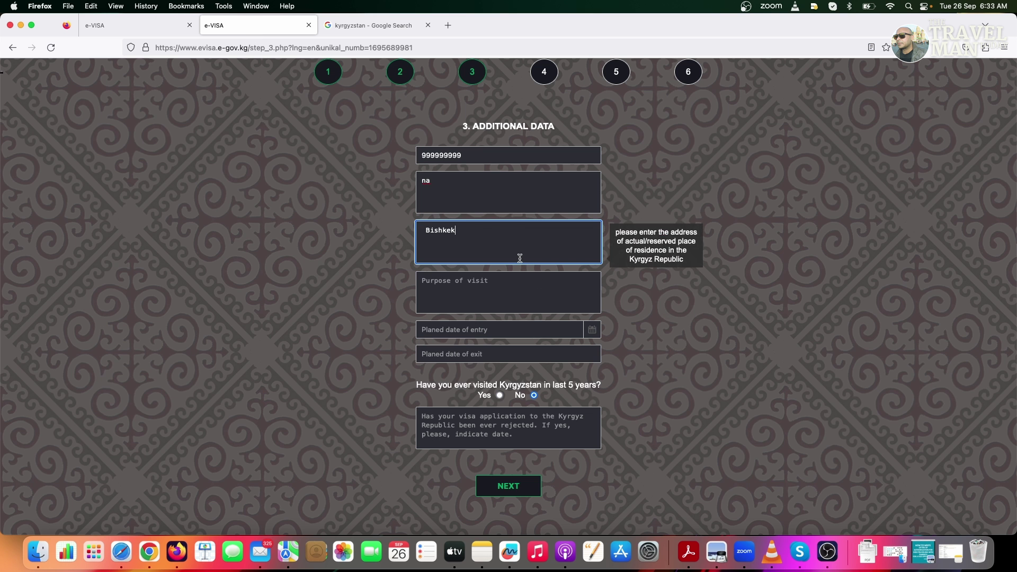
left_click(479, 286)
type("tourism")
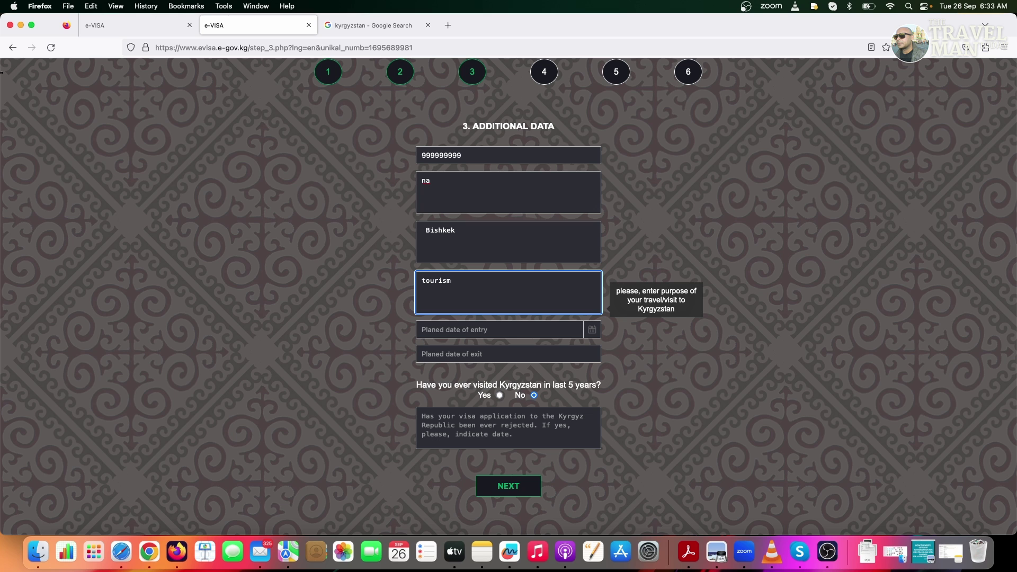
left_click(477, 330)
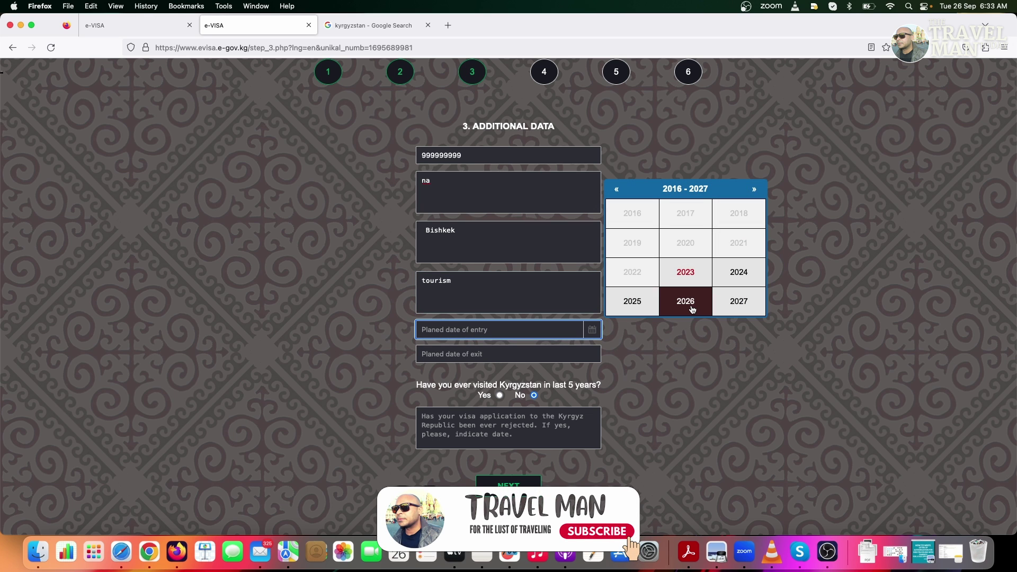
left_click(683, 273)
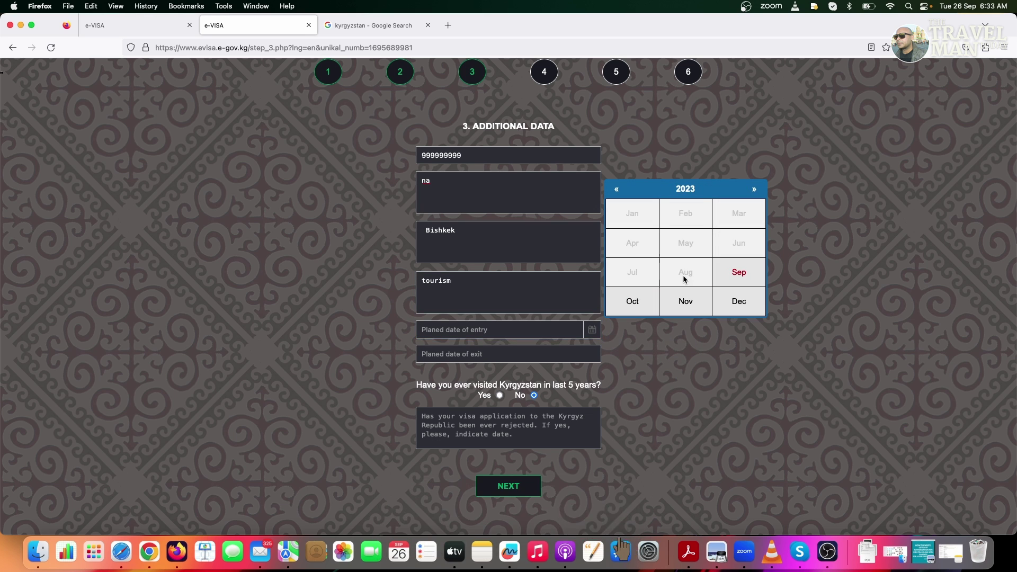
left_click(682, 308)
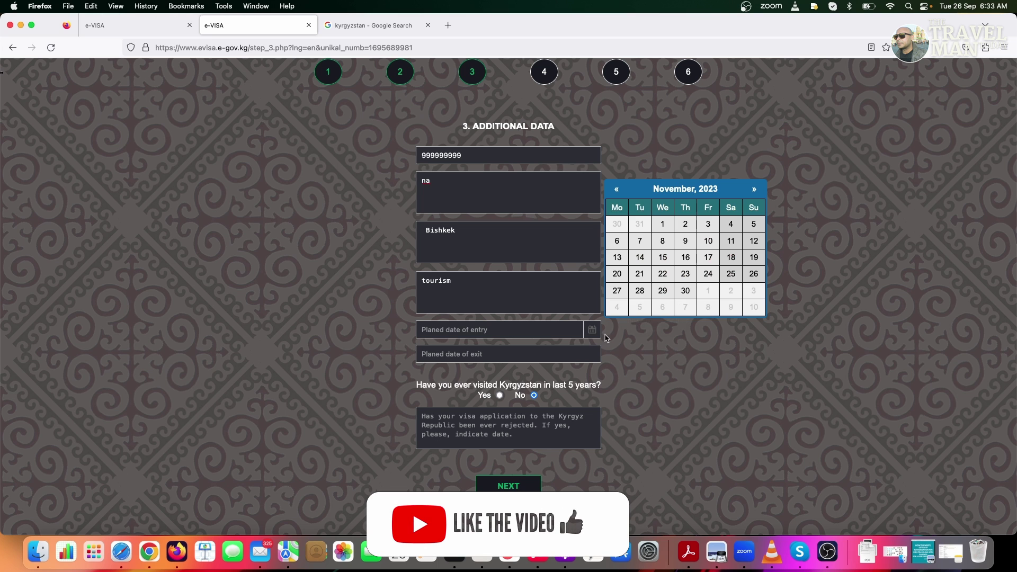
left_click(640, 257)
Set the planned exit date to 18/11/2023
left_click(566, 354)
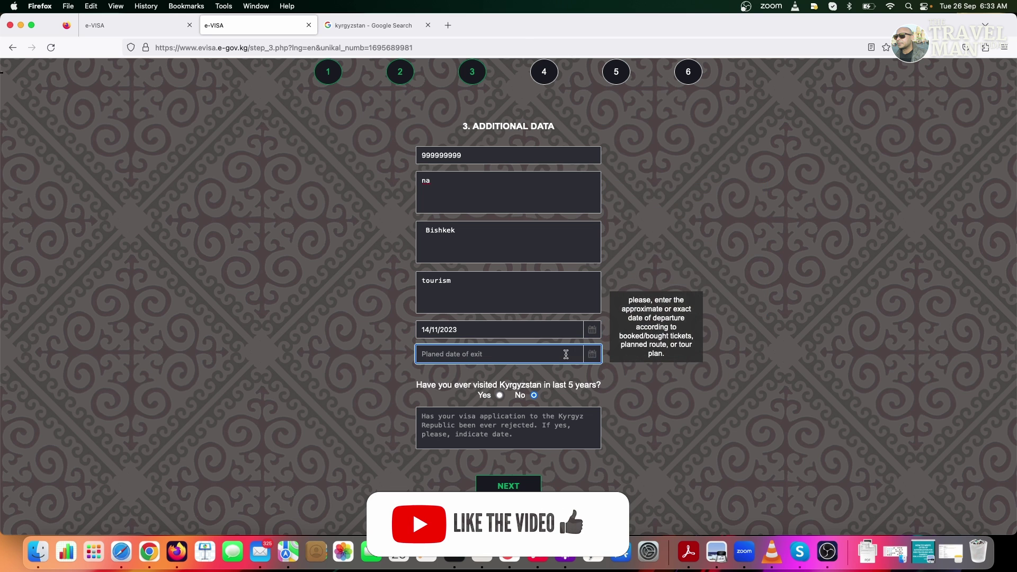
left_click(593, 356)
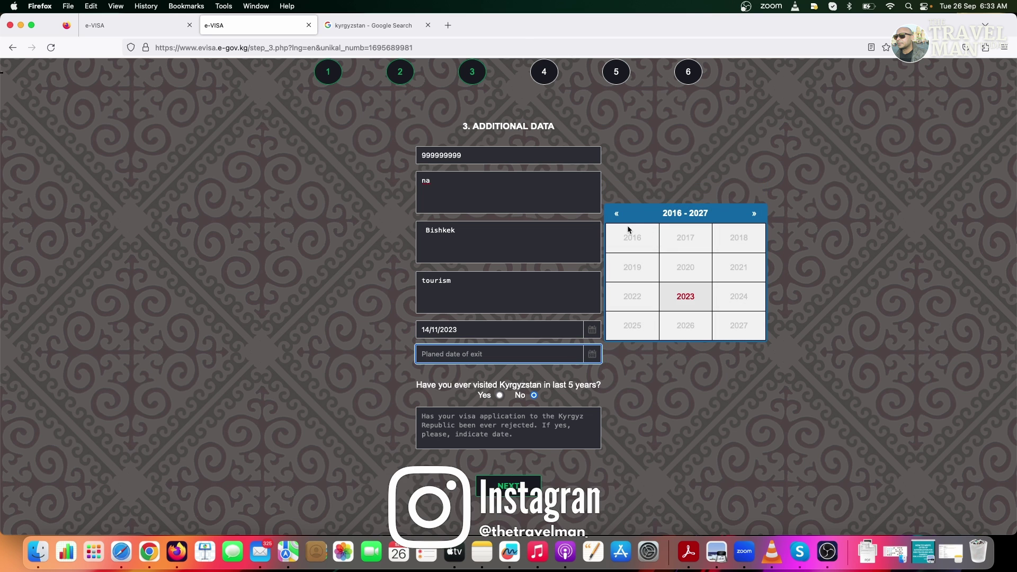
left_click(692, 302)
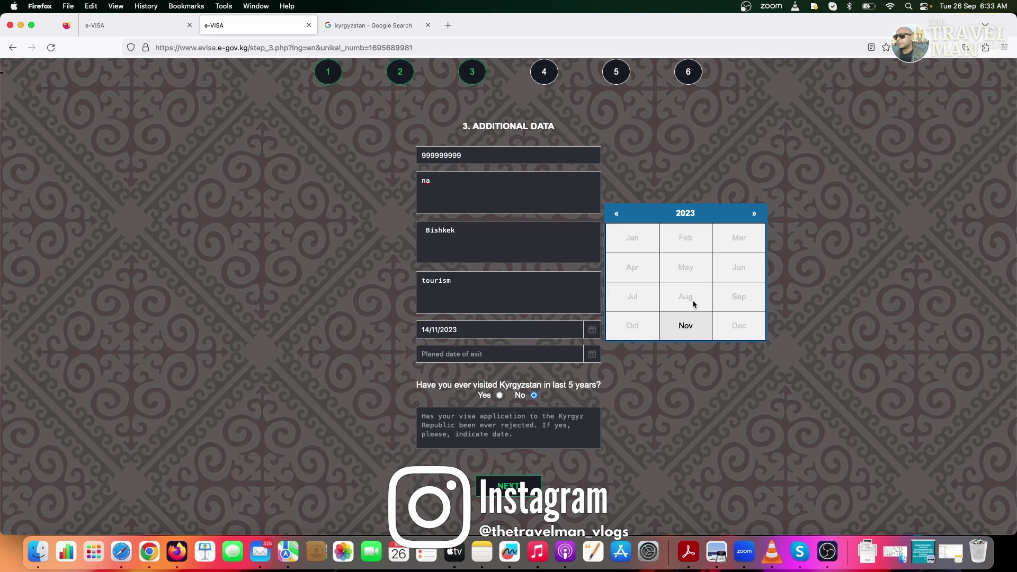
left_click(696, 334)
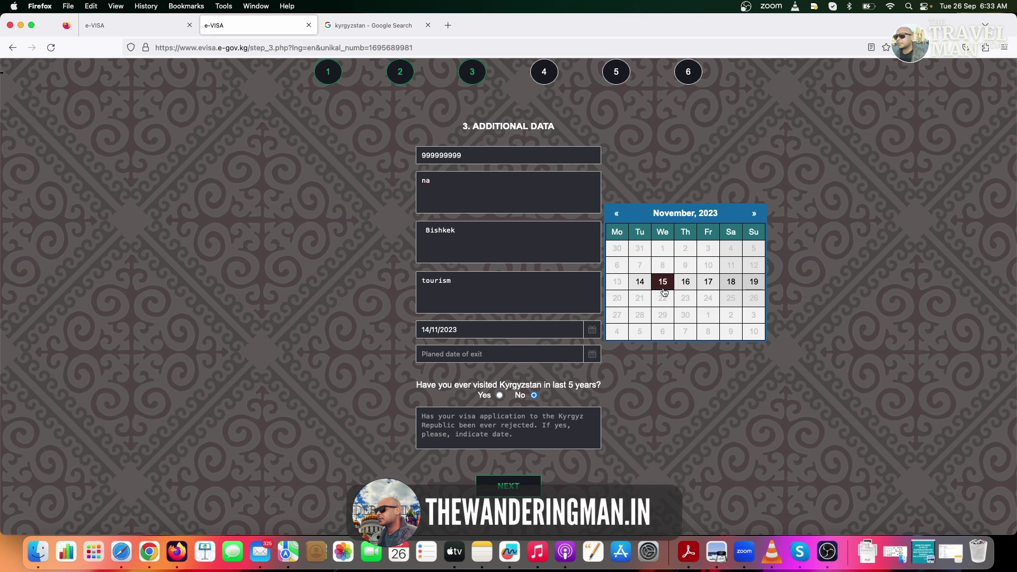
left_click(731, 282)
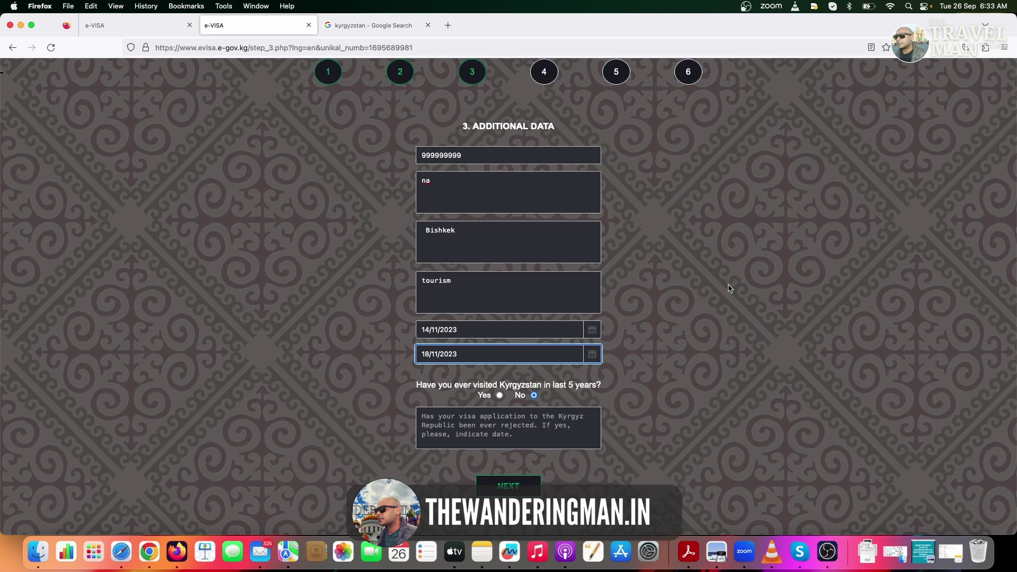
left_click(711, 340)
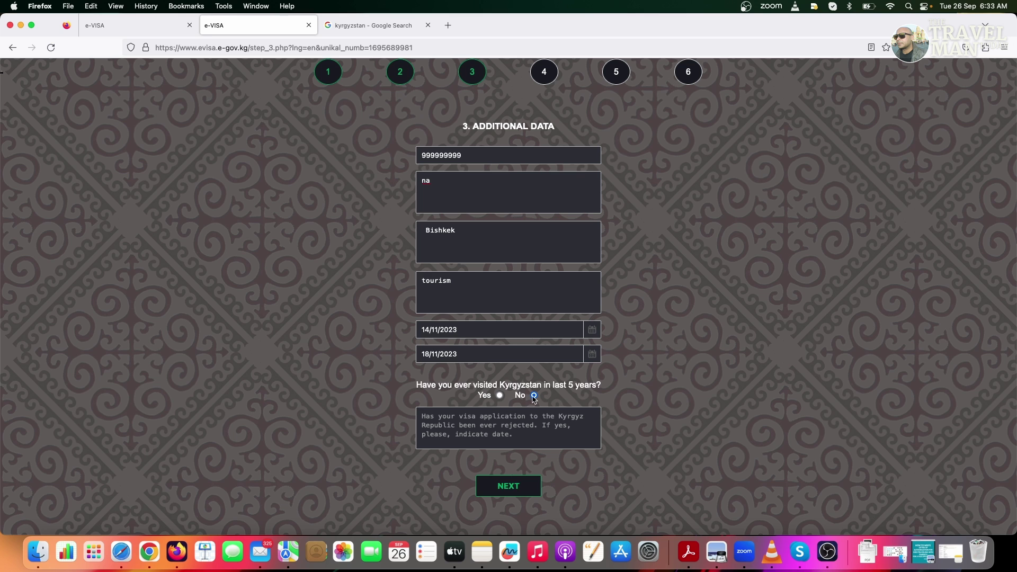
Answer 'na' to the rejected-visa question and submit the Additional Data step
left_click(478, 439)
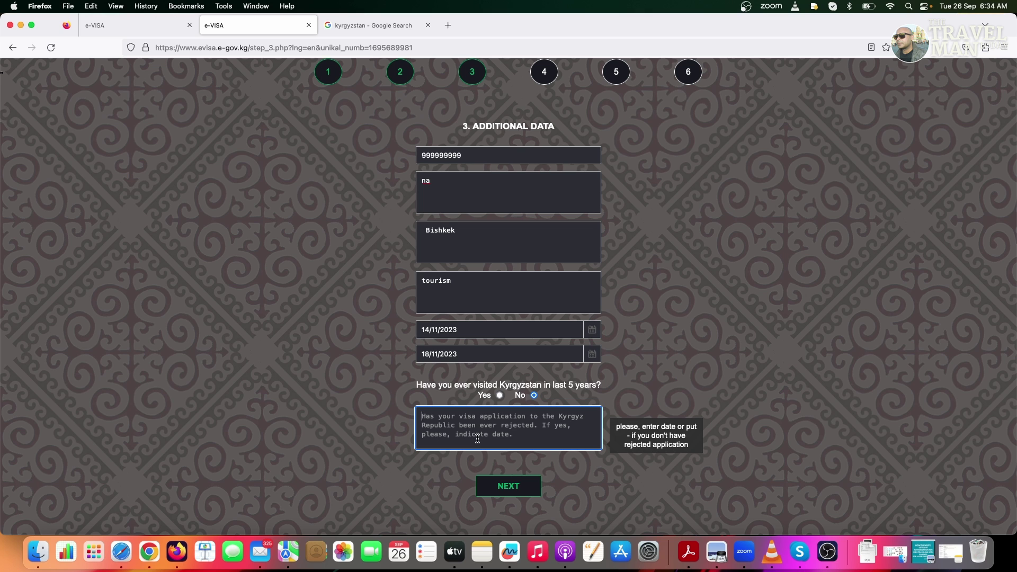
left_click(511, 487)
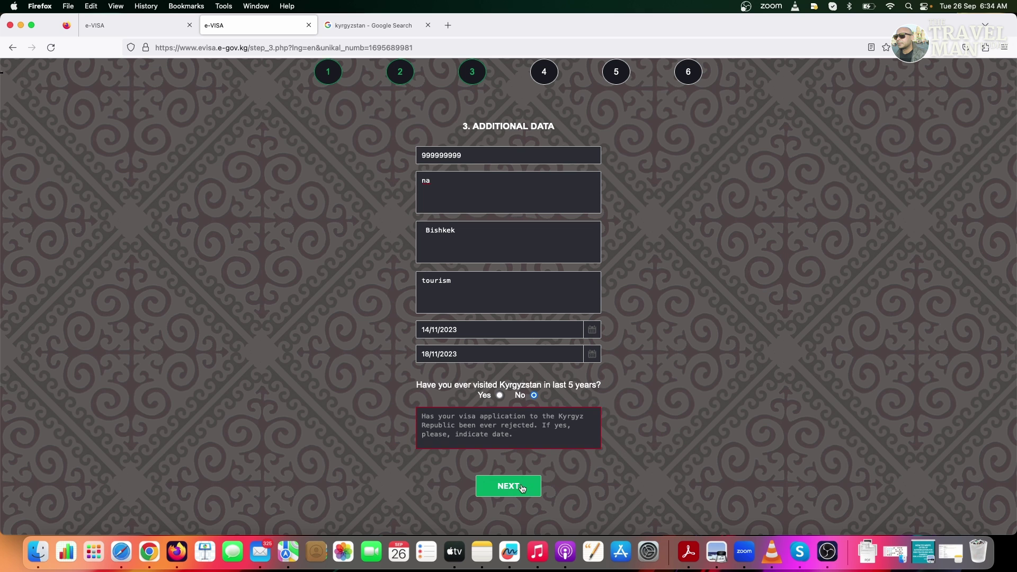
left_click(504, 421)
type("np")
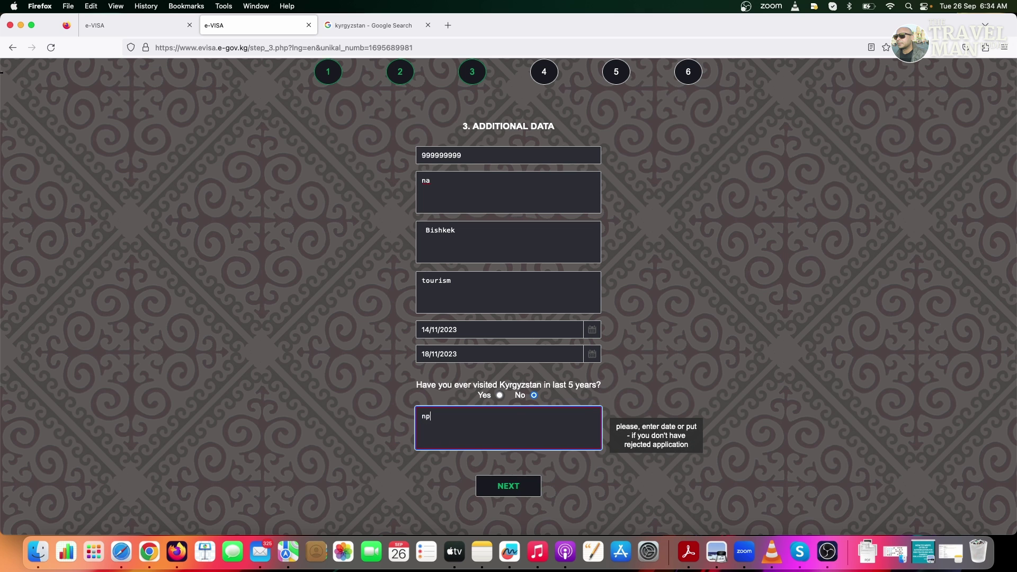
key("BackSpace")
type("a")
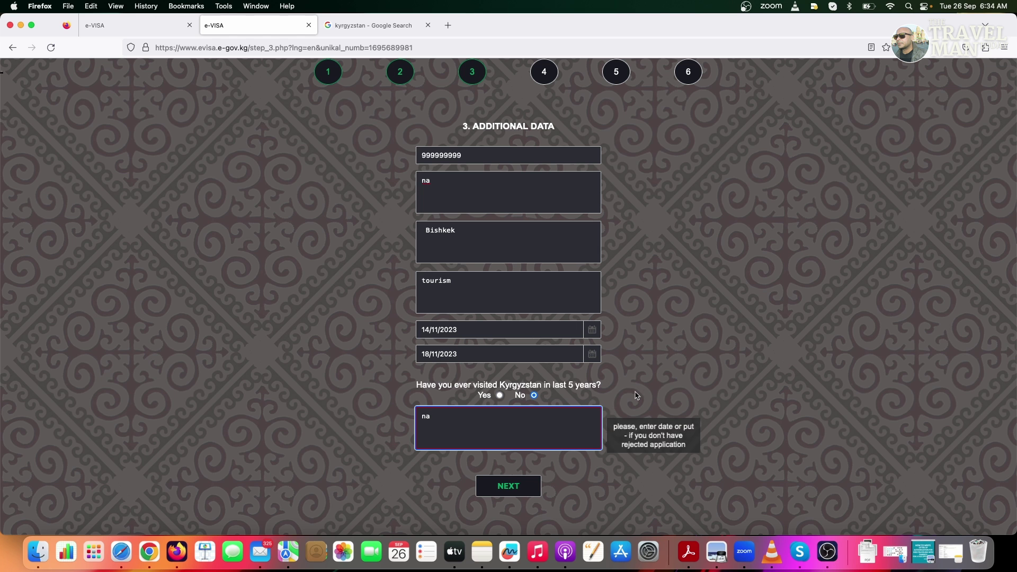
left_click(513, 490)
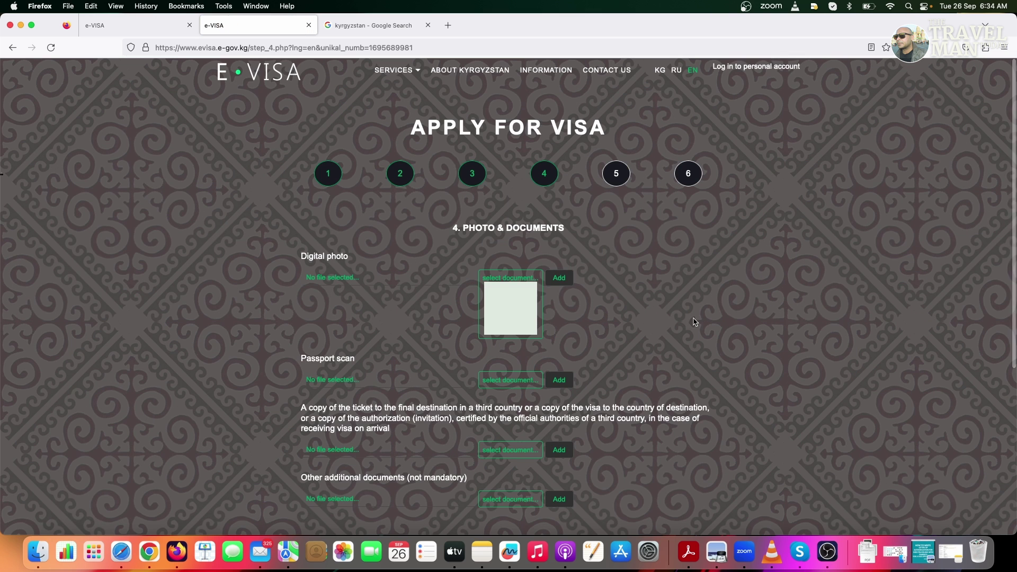
Upload the portrait JPG from the Dummy files folder as the Digital photo
scroll(693, 322, "down", 3)
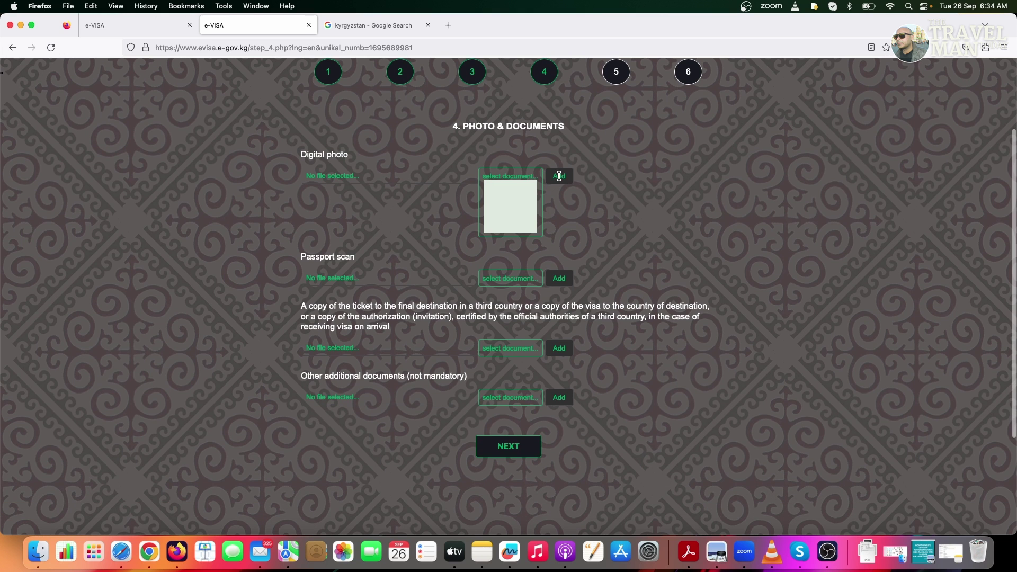
left_click(526, 206)
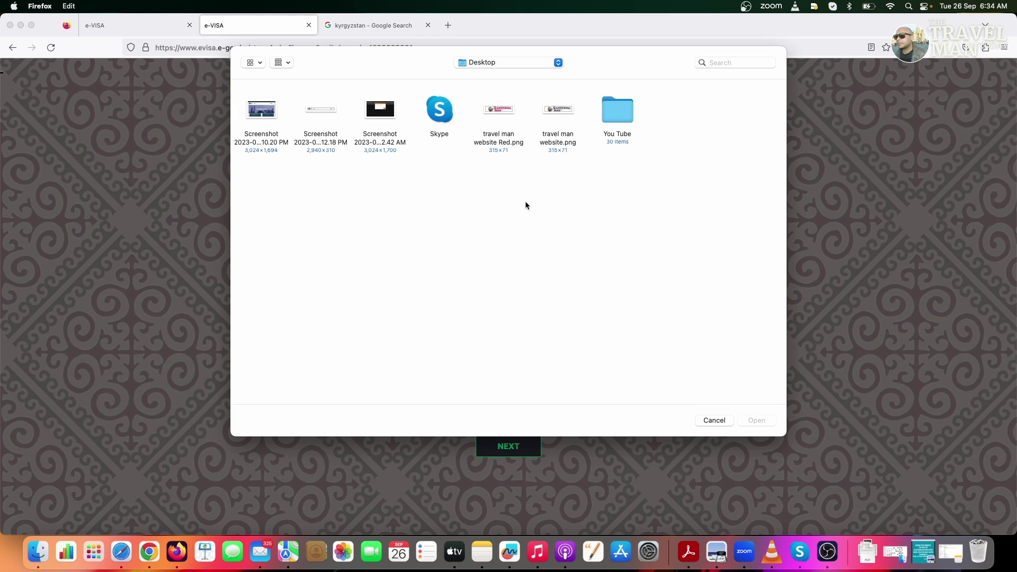
left_click(508, 65)
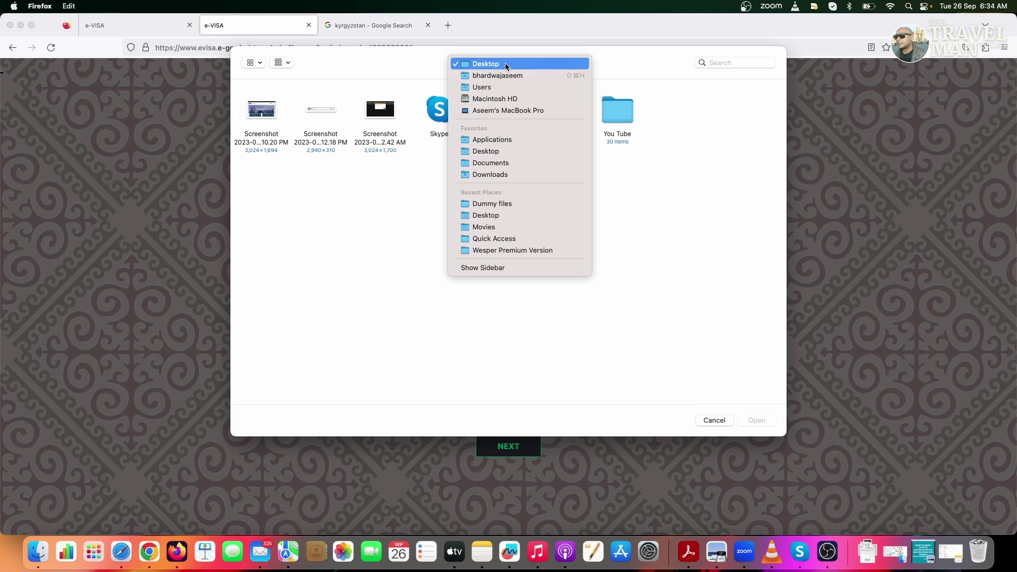
left_click(623, 114)
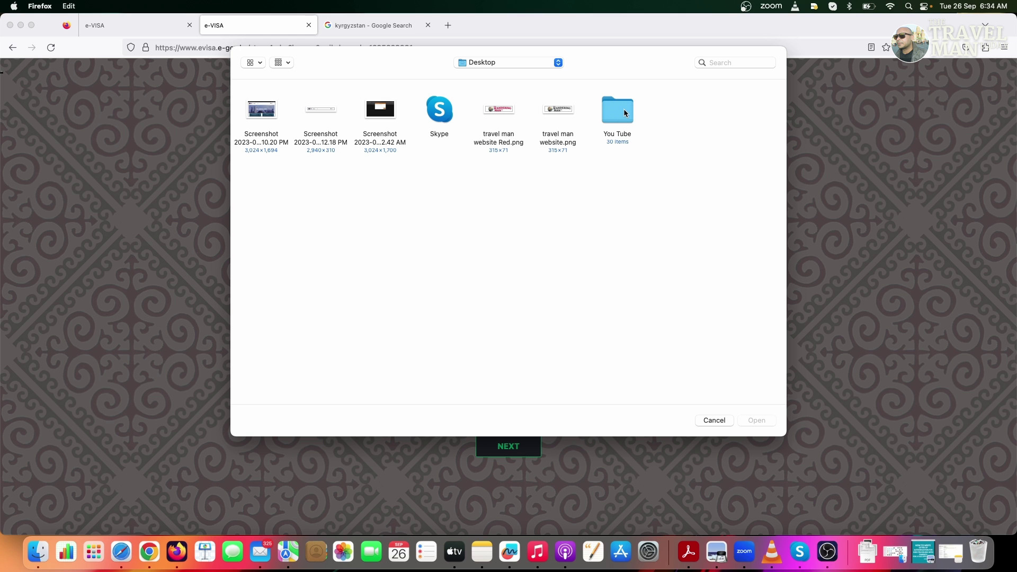
double_click(622, 114)
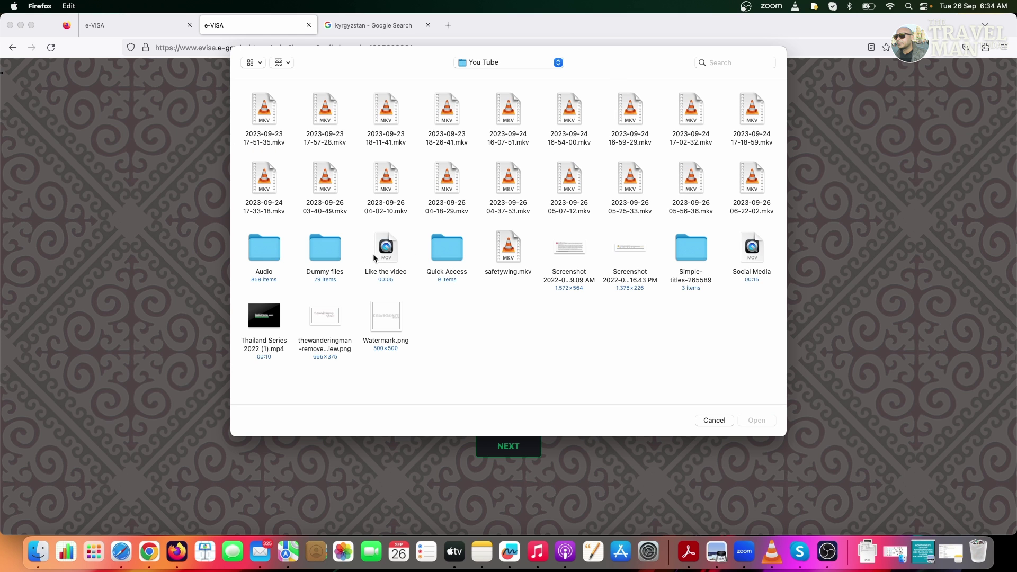
double_click(325, 248)
left_click(335, 119)
double_click(335, 119)
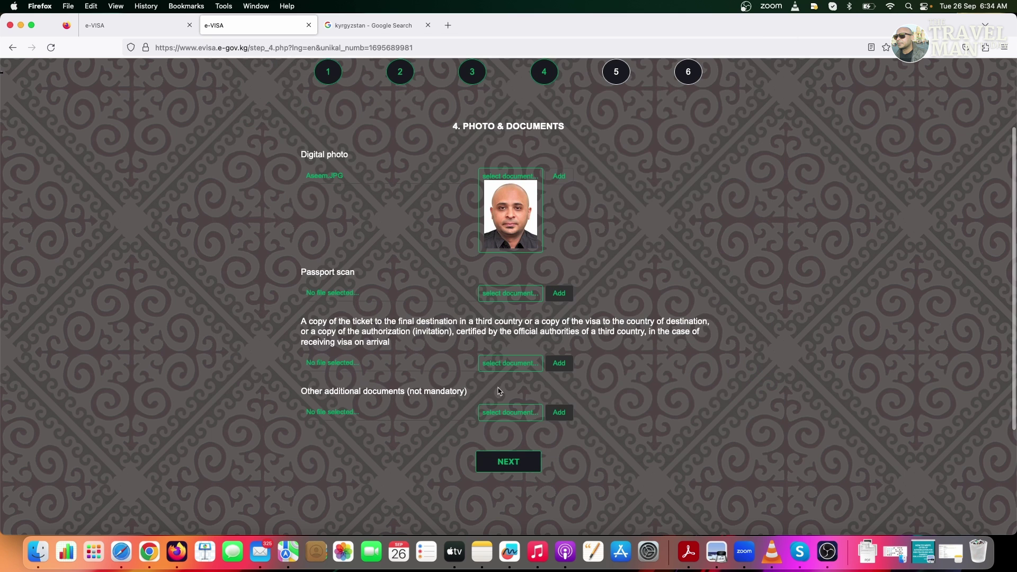
Try Dummy Passport (2).jpg as the passport scan and dismiss the file-size warning
left_click(498, 297)
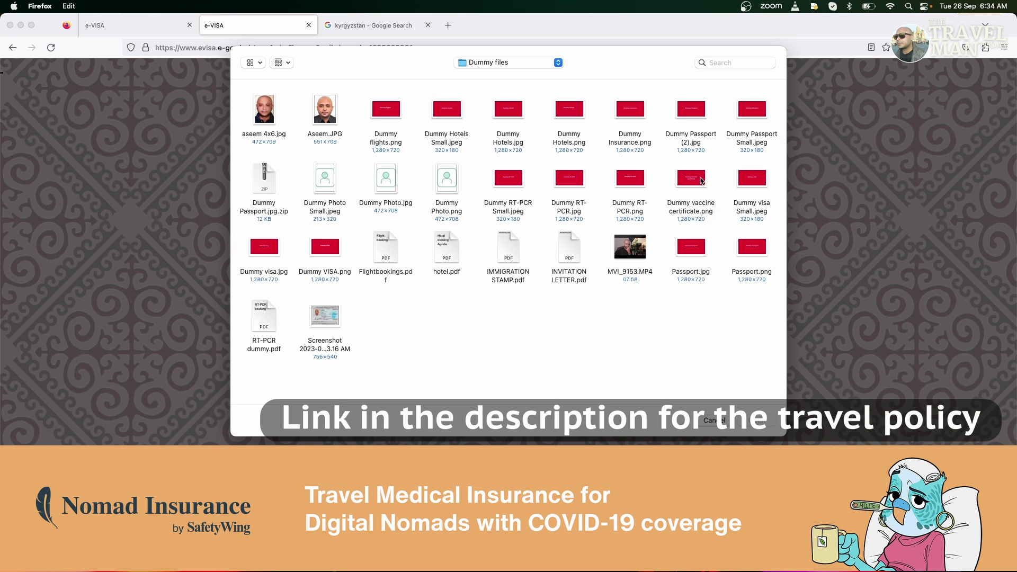
double_click(686, 119)
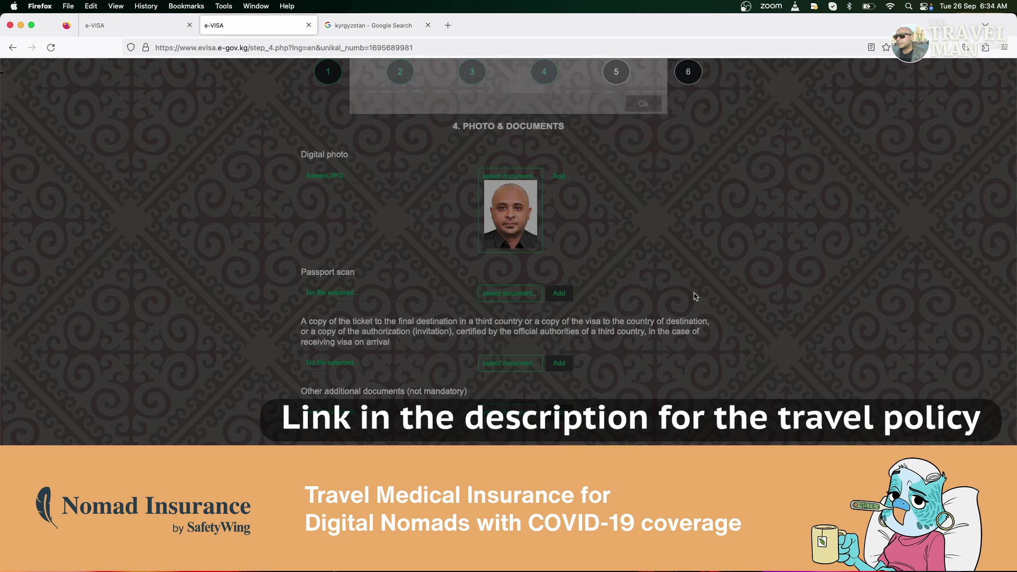
left_click(645, 223)
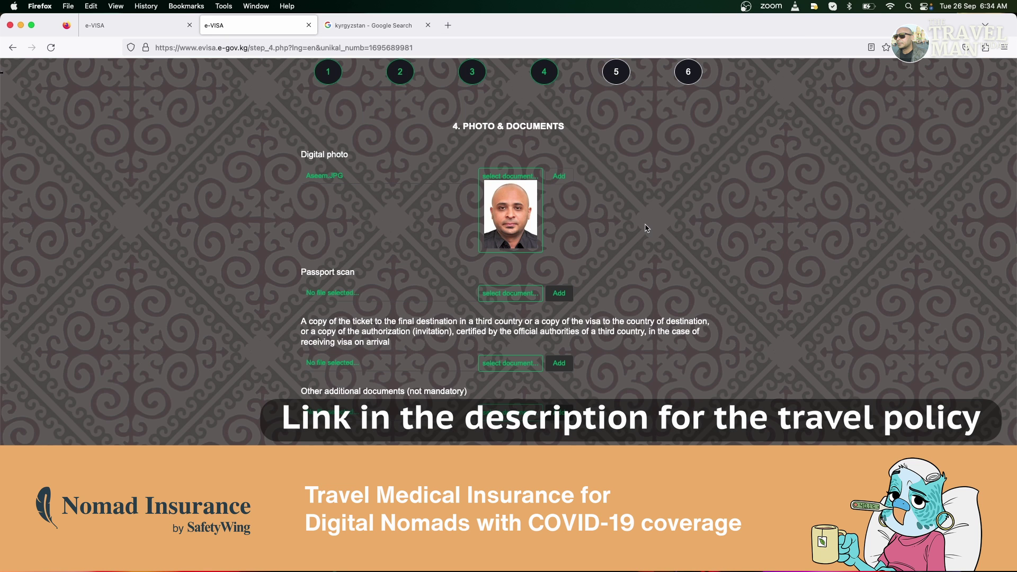
Attach passport dummy-2.jpg as the passport scan and try Flightbookings.pdf as the ticket
left_click(554, 298)
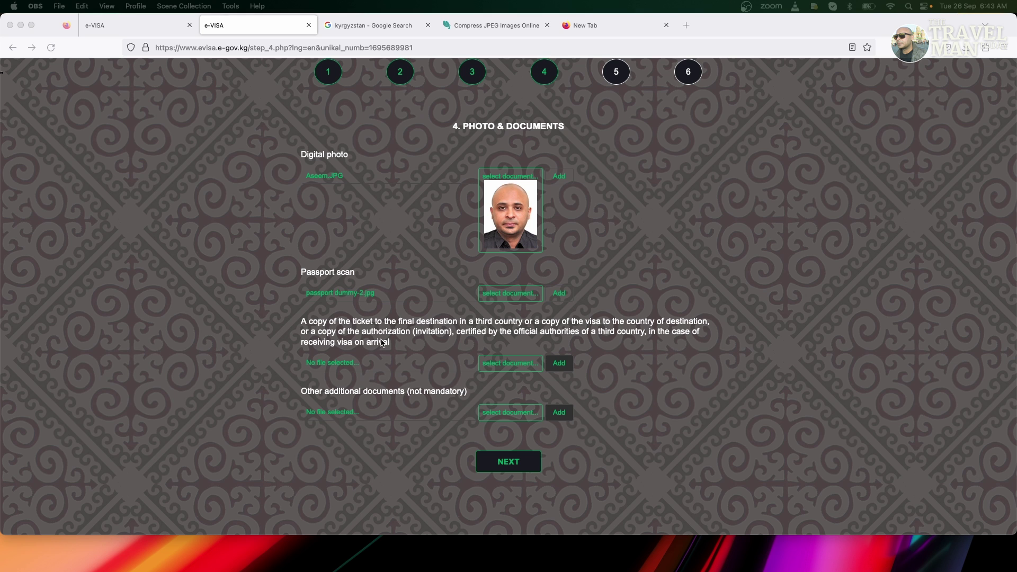
left_click(485, 366)
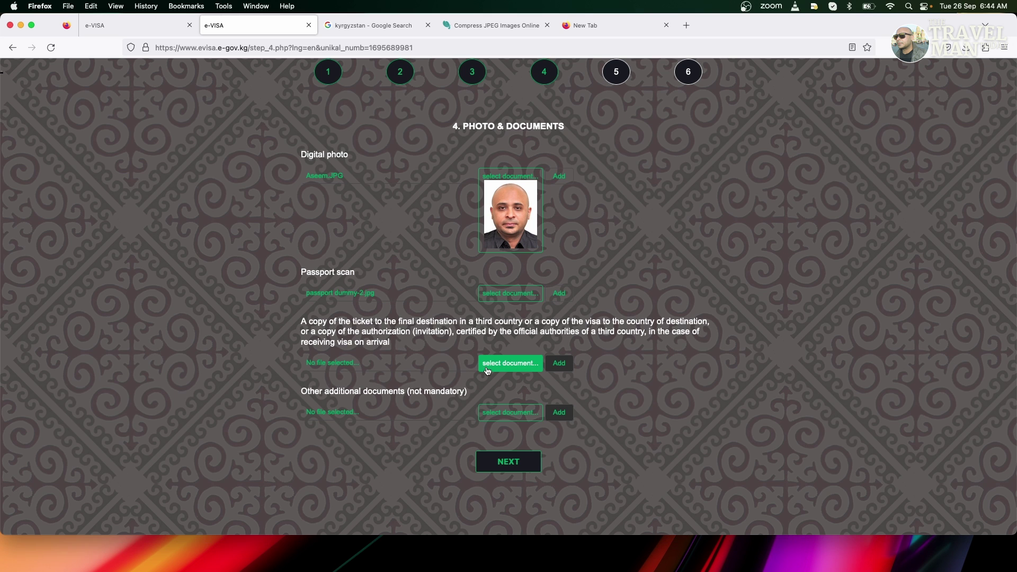
left_click(502, 365)
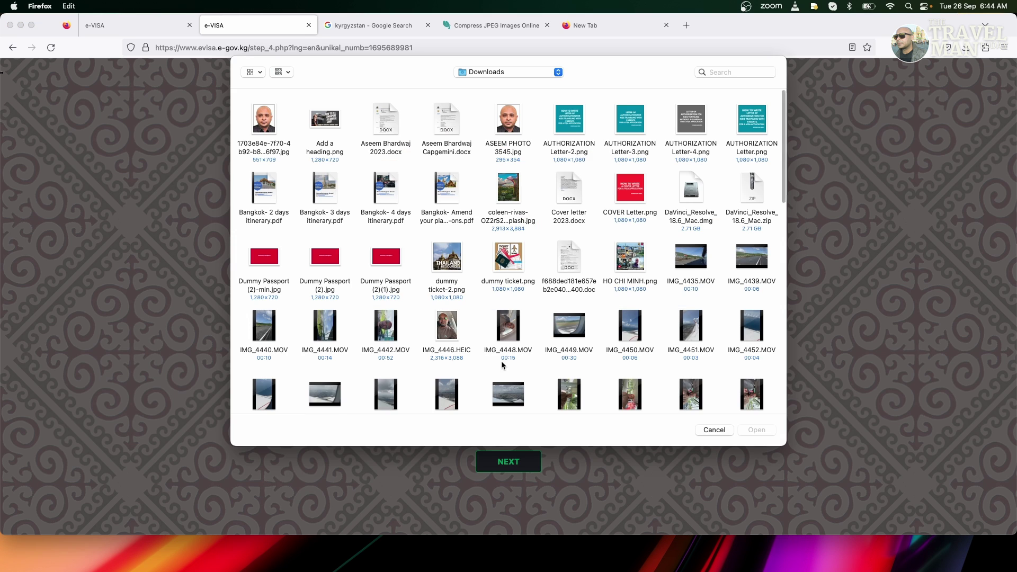
left_click(494, 72)
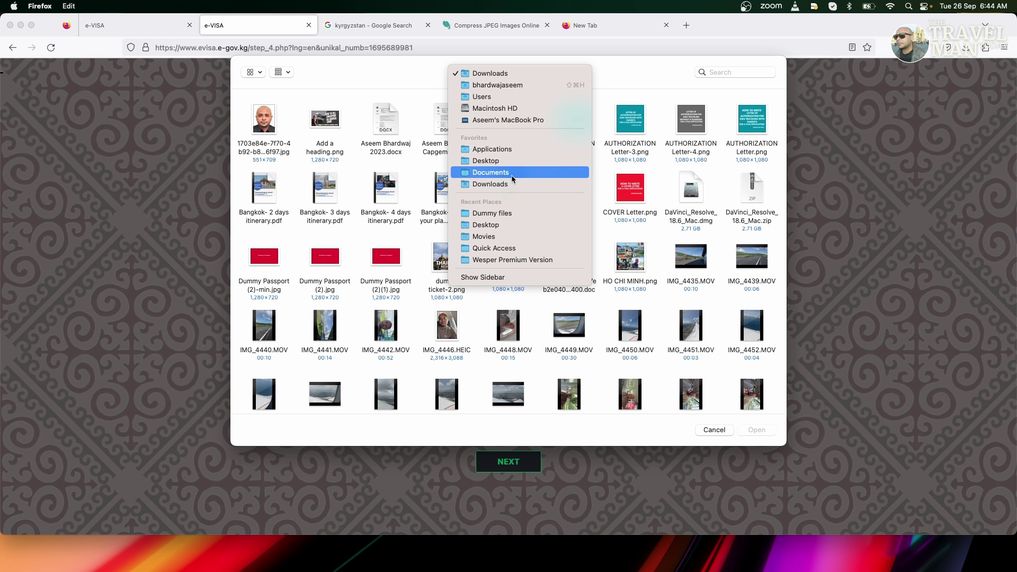
left_click(503, 161)
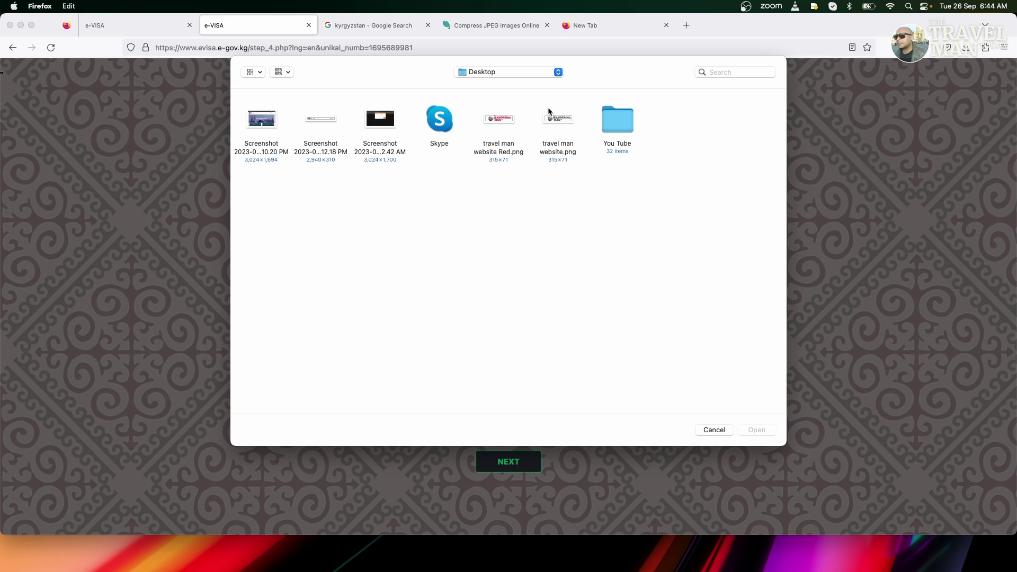
double_click(609, 116)
left_click(444, 254)
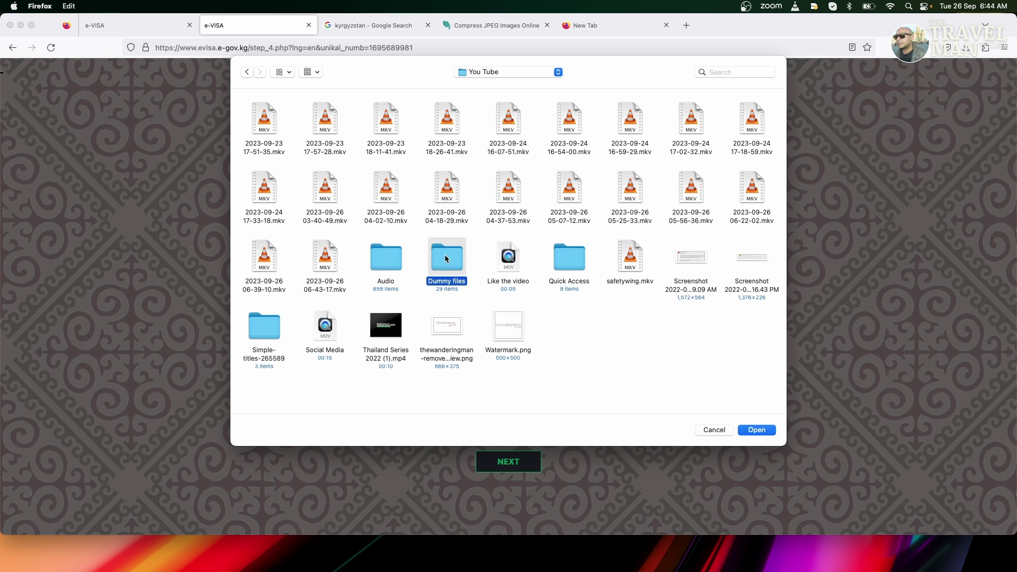
double_click(444, 256)
double_click(385, 260)
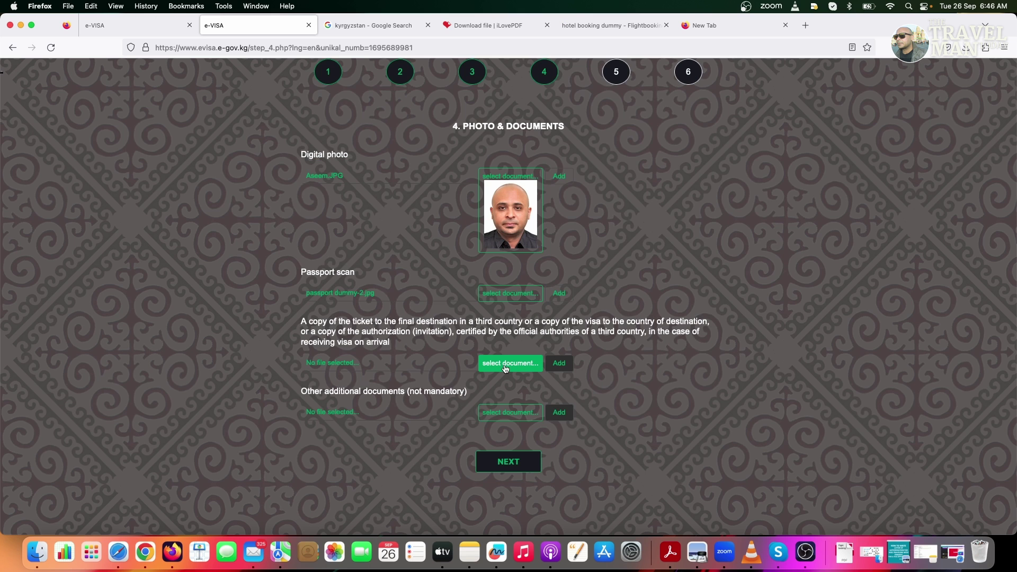
Attach 'Required Documents - 1st Notice_EPS-H2FC.pdf' from Downloads as the ticket document and submit the documents step
left_click(505, 365)
left_click(732, 63)
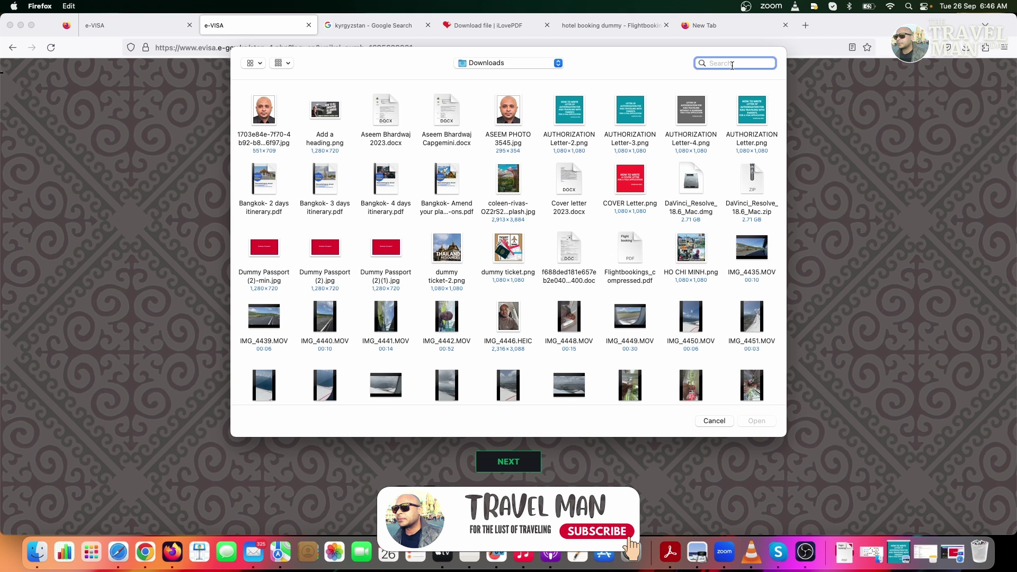
type("FLIGH")
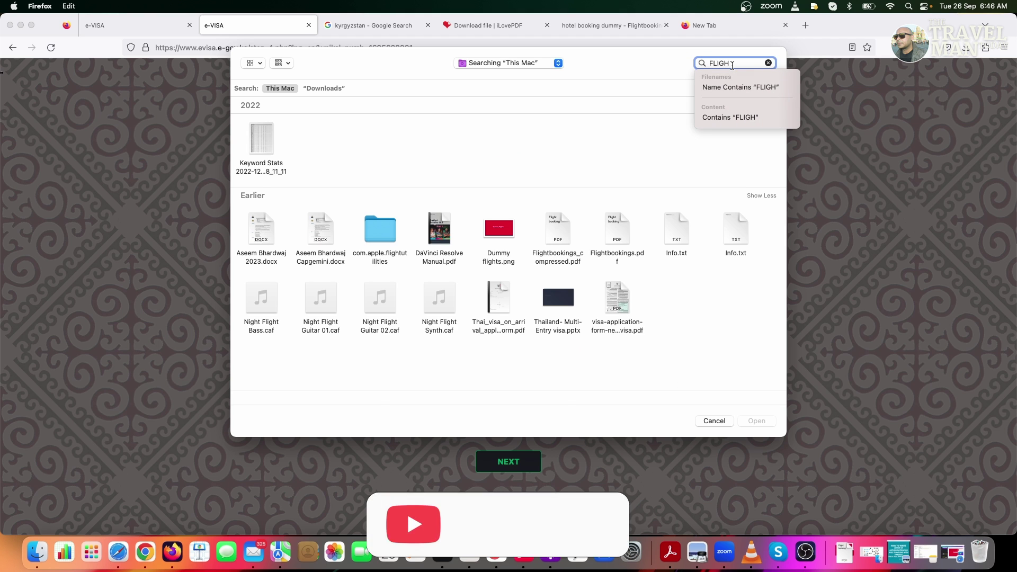
key("BackSpace")
key("BackSpace")
key("BackSpace")
key("BackSpace")
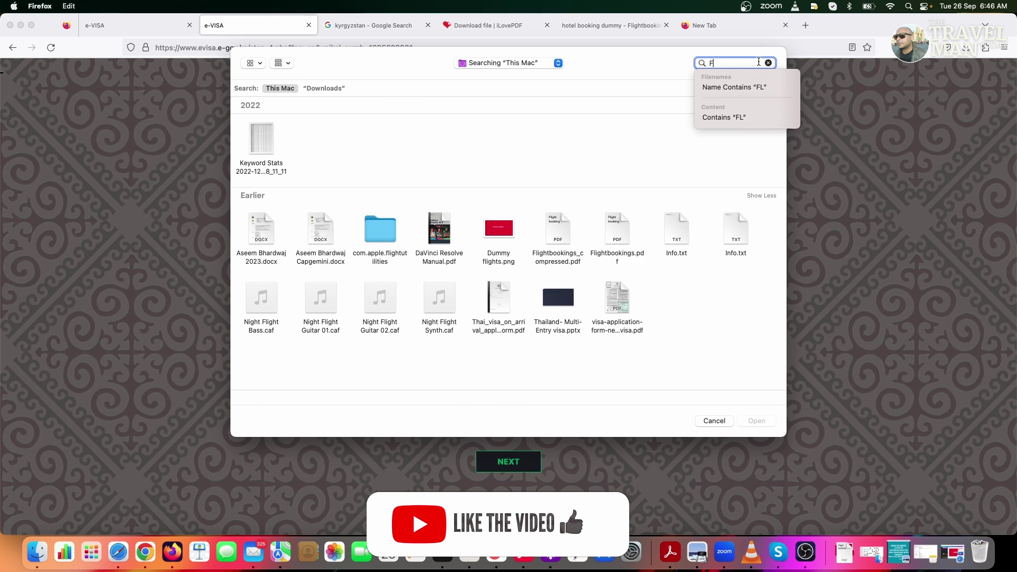
key("BackSpace")
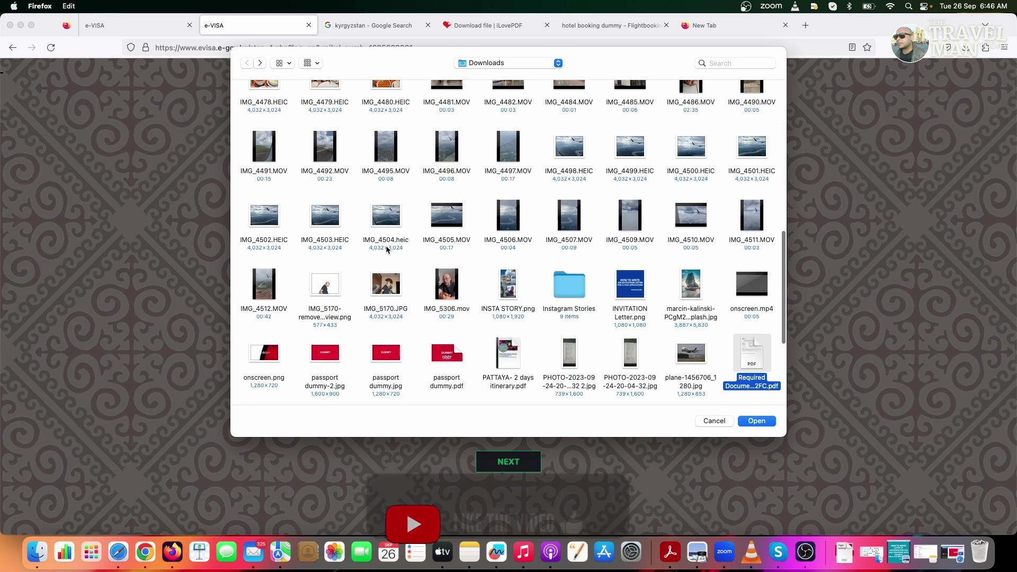
double_click(758, 362)
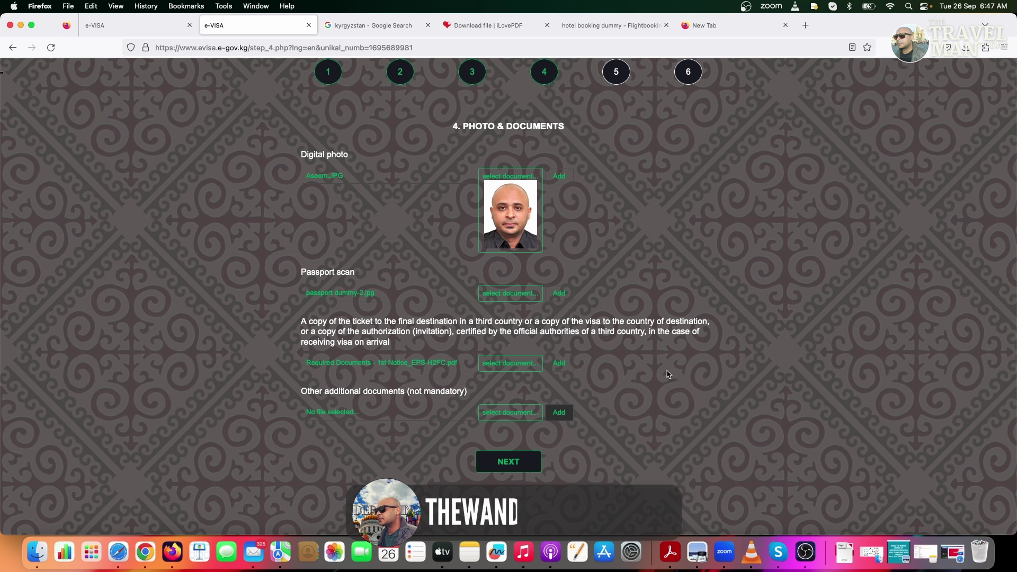
left_click(500, 462)
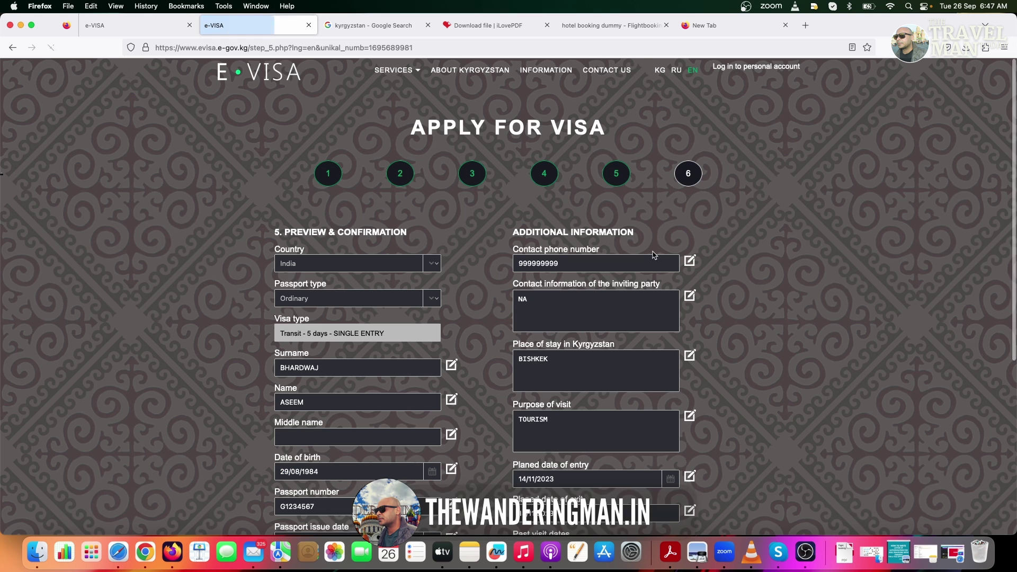
Review the Preview & Confirmation page and confirm the entered application data
scroll(768, 231, "down", 3)
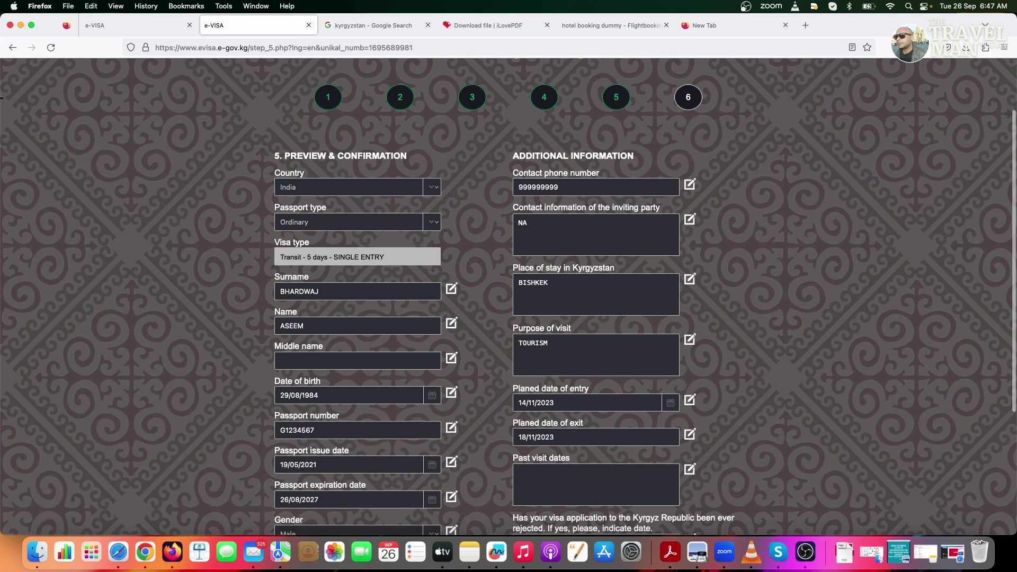
scroll(462, 393, "down", 5)
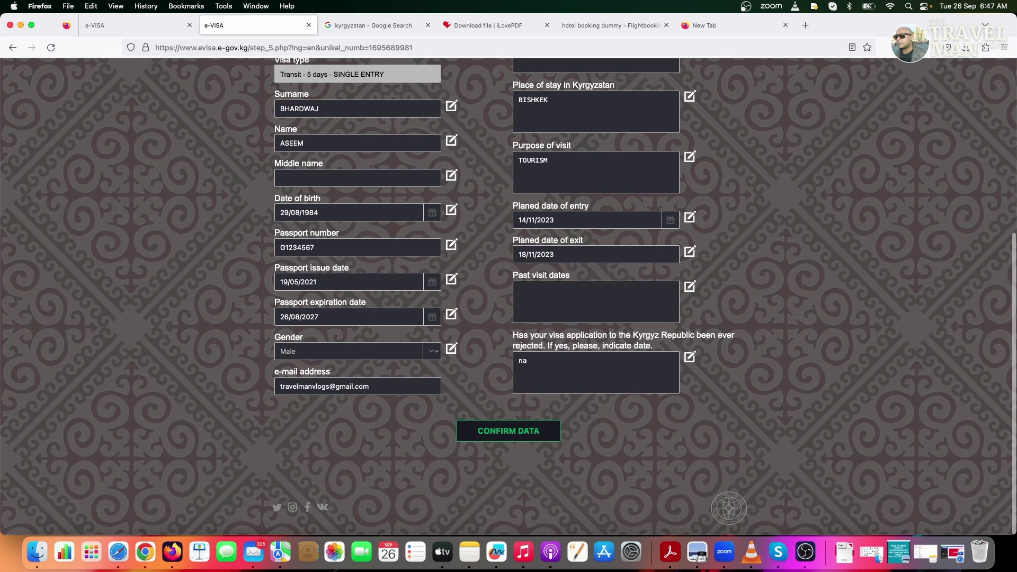
left_click(492, 433)
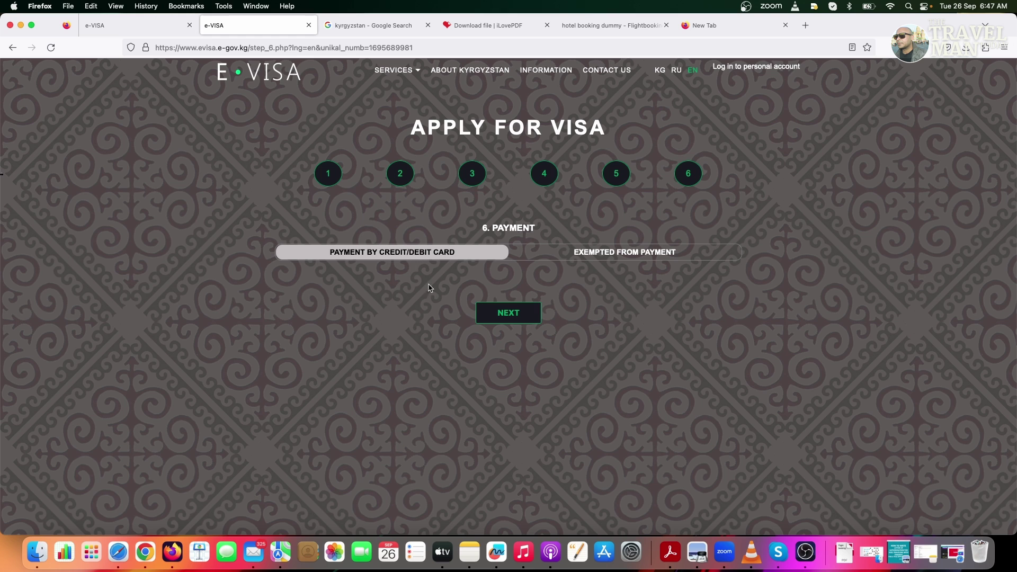
Continue with credit/debit card payment to reach the KyrgyzKommerts bank form for 2284.28 KGS
left_click(507, 320)
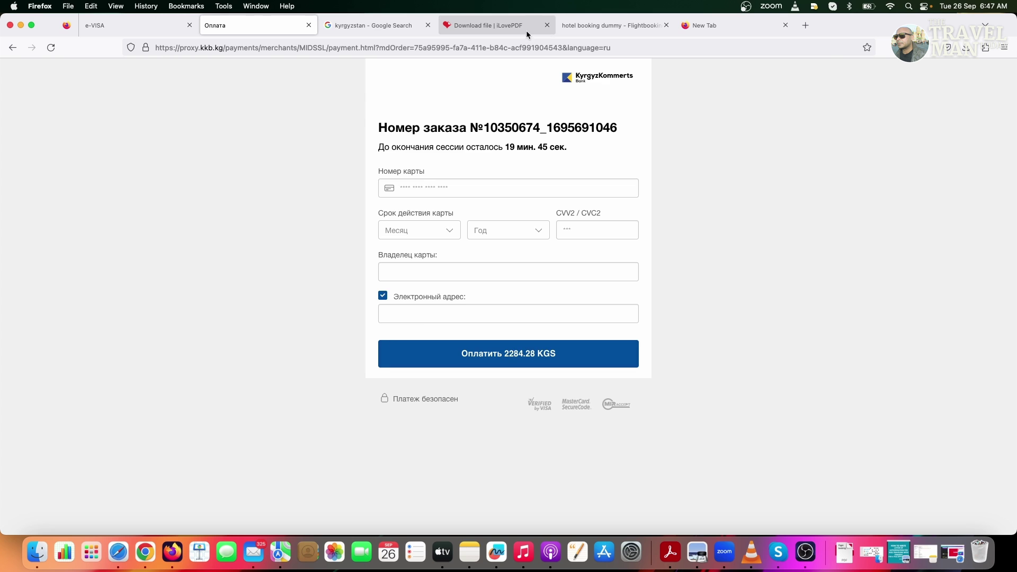
Search Google for 'INR TO KRY' to convert the fee, then return to the bank payment tab
left_click(390, 28)
double_click(186, 84)
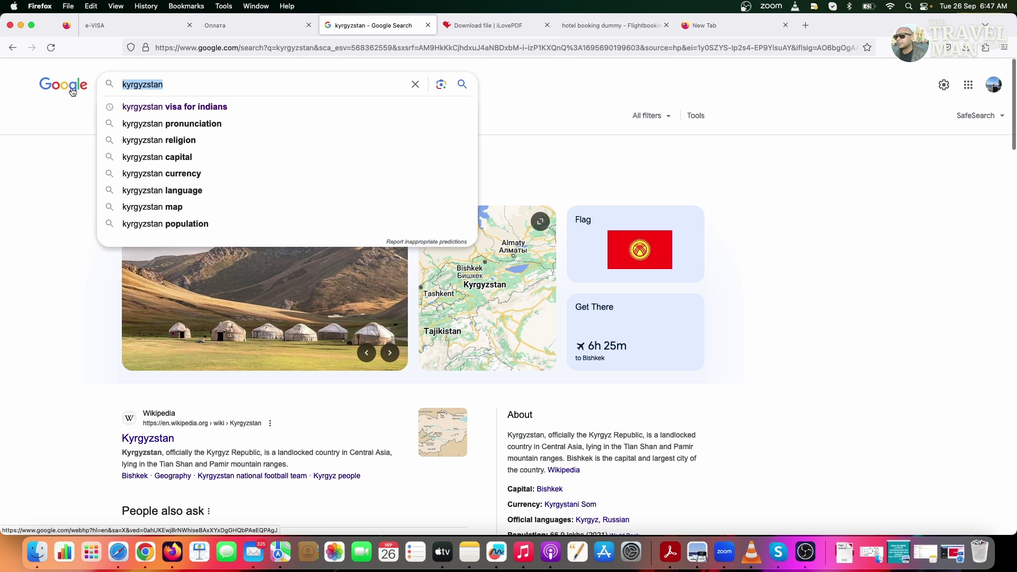
type("INR TO K")
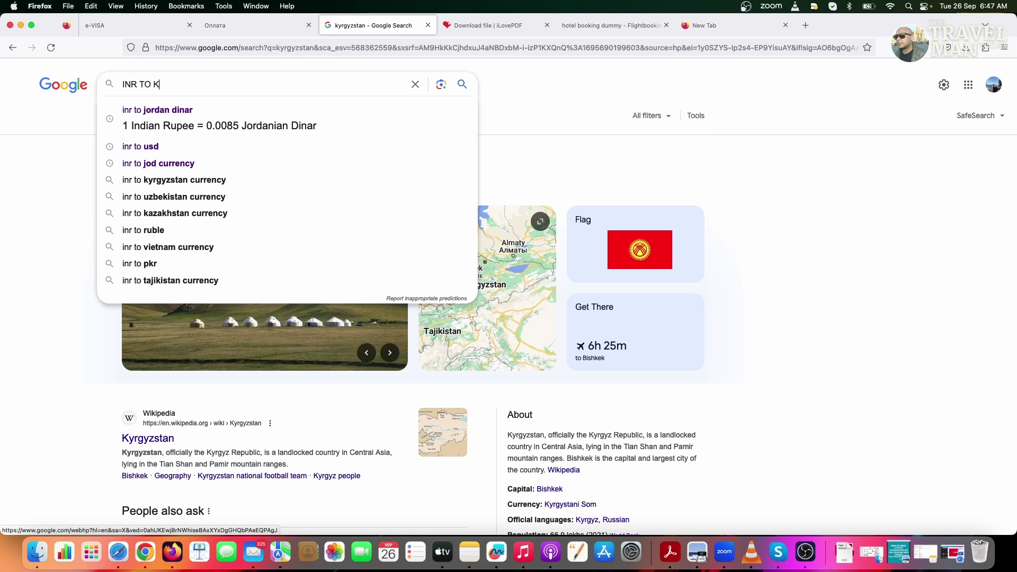
type("RY")
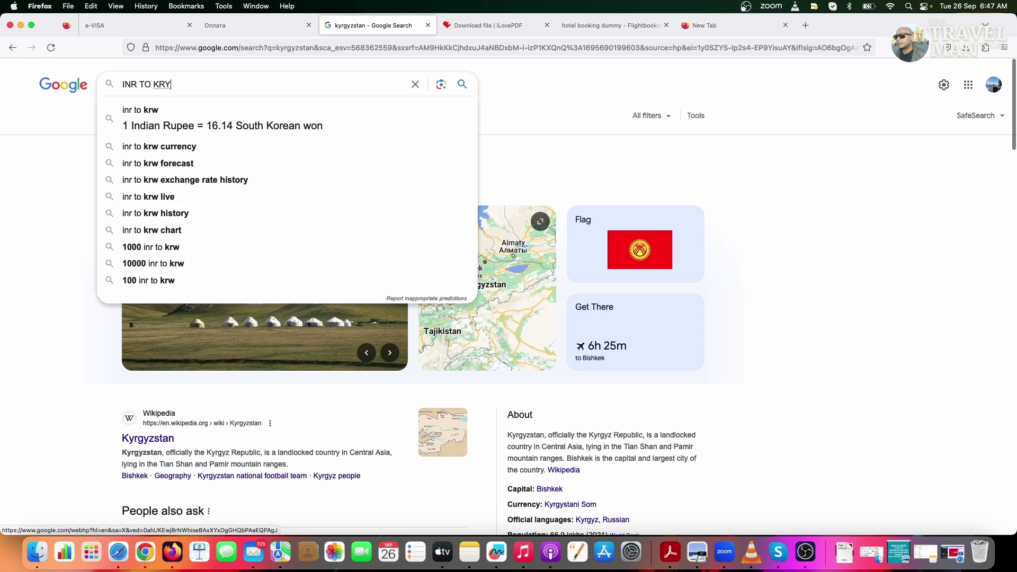
key("Return")
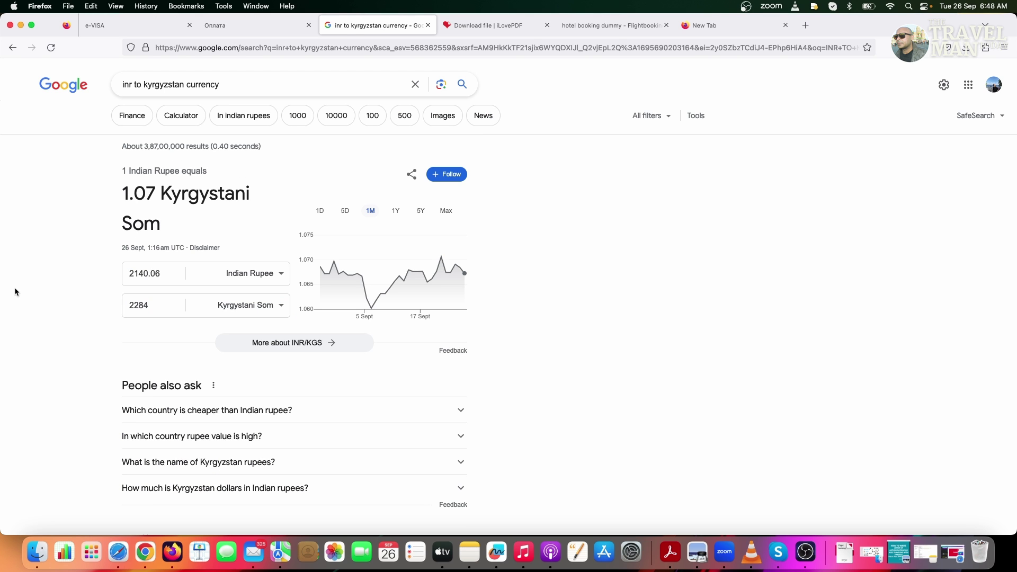
left_click(233, 25)
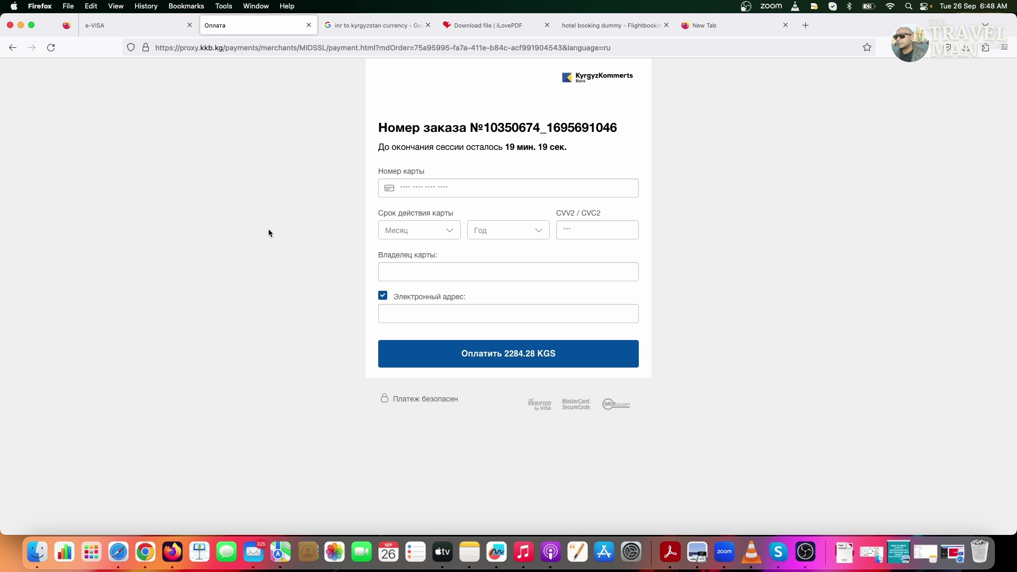